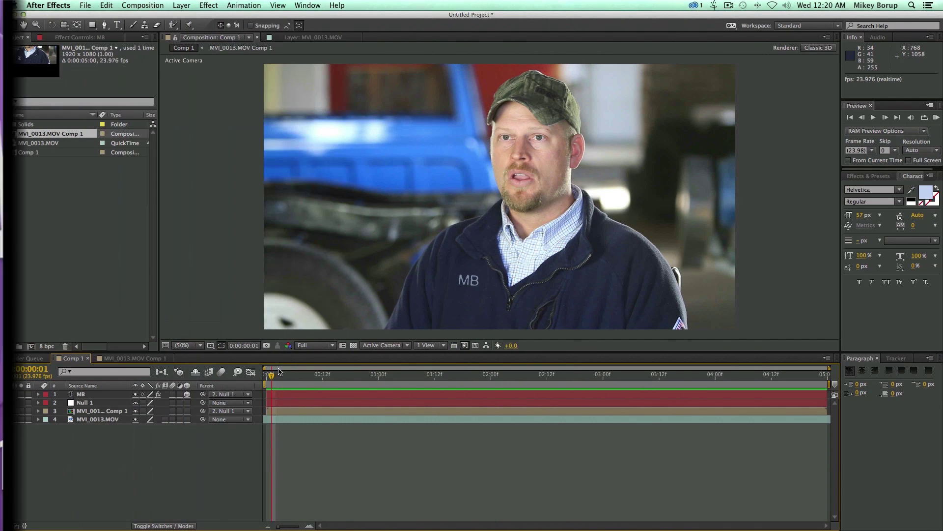
Step: Inspect MVI_0013.MOV Comp 1 zoomed out to 50%, then go back to Comp 1
left_click(141, 358)
scroll(406, 202, "up", 3)
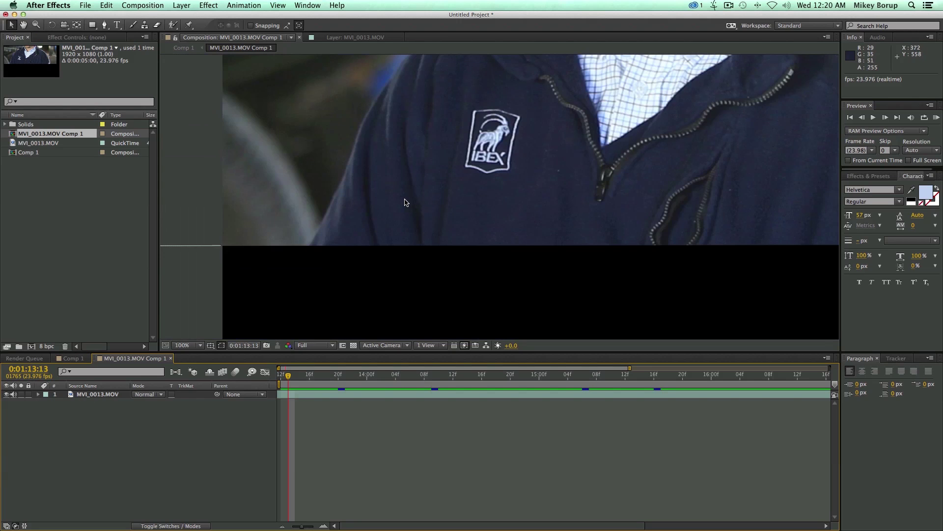
key("comma")
left_click(79, 359)
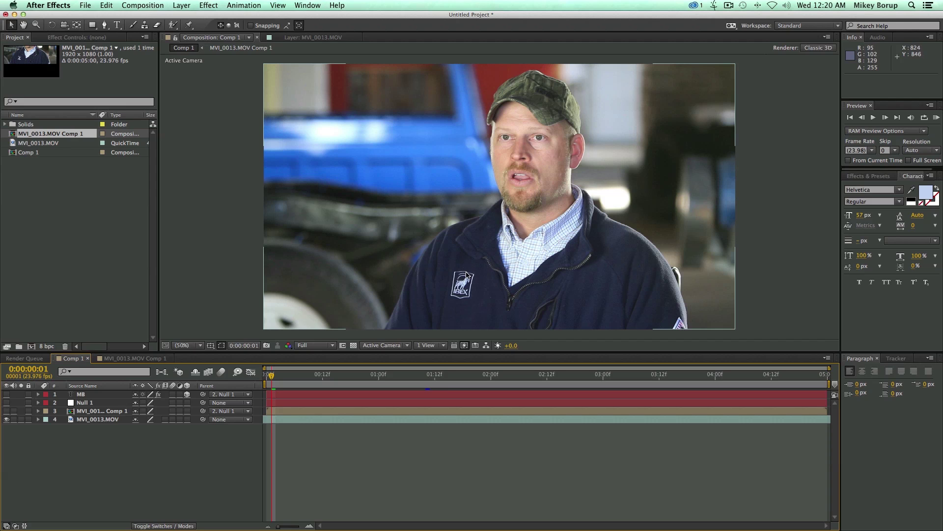
scroll(452, 269, "up", 4)
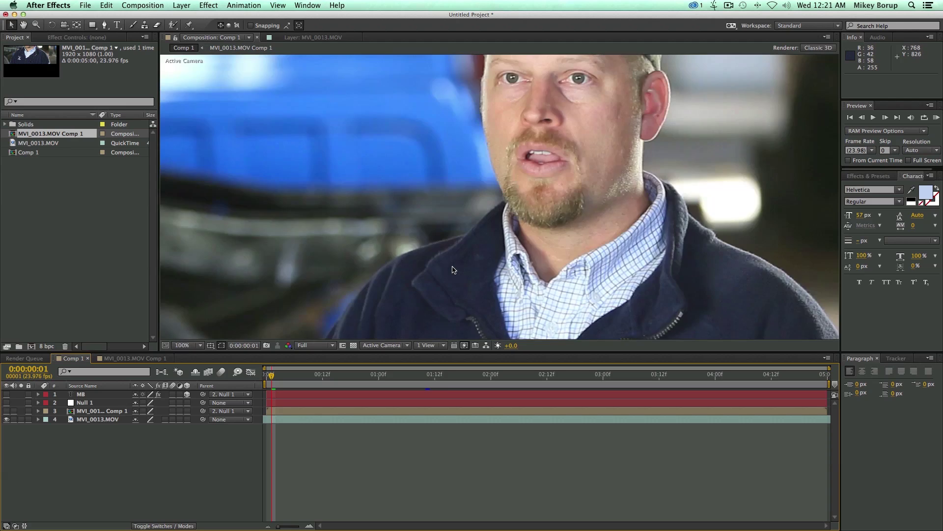
scroll(453, 270, "down", 4)
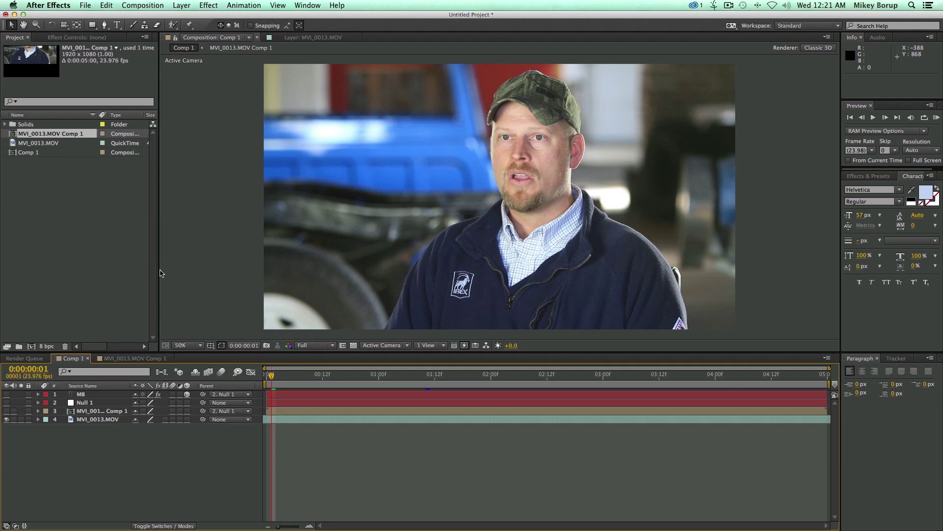
left_click(57, 215)
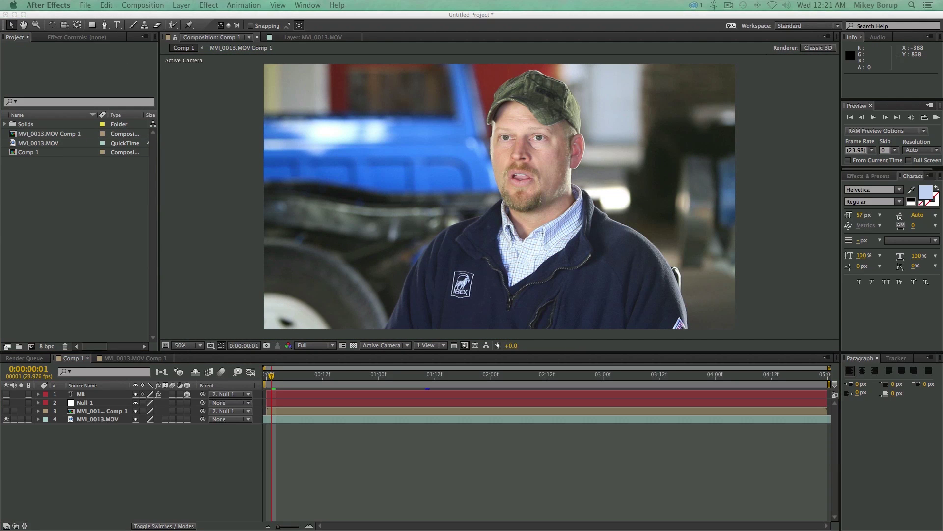
Step: Create a new 1920×1080 composition and add the MVI_0013.MOV footage to it
key("super+n")
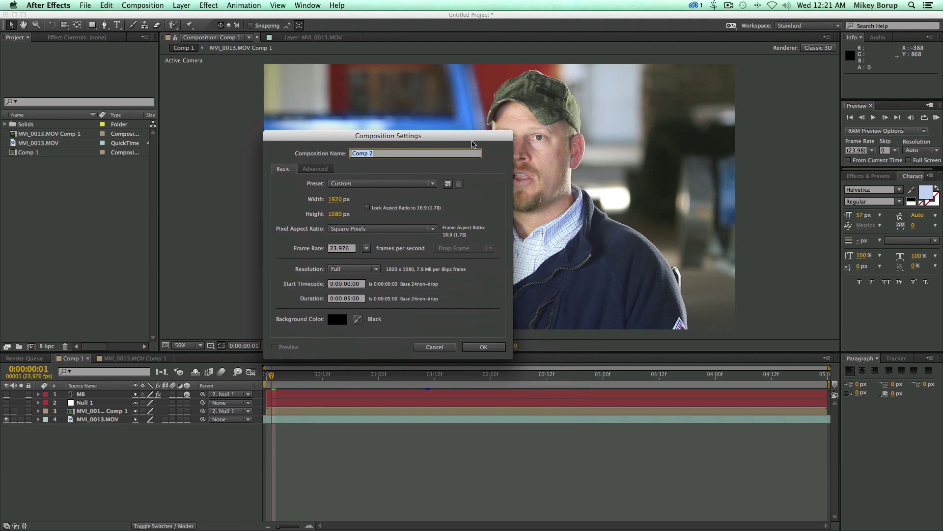
left_click(484, 347)
left_click_drag(38, 142, 491, 408)
Step: Preview Comp 2, scrubbing to 0:00:01:10, then return to the first frame
key("space")
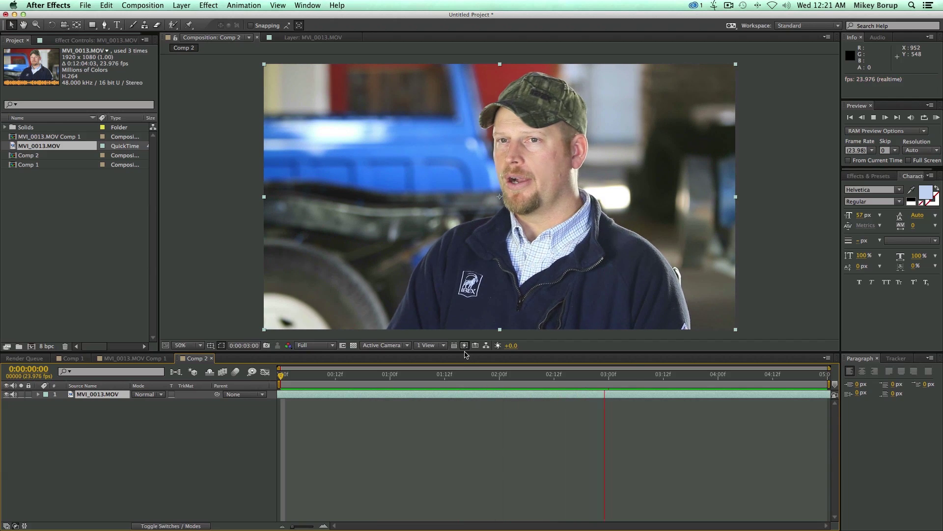
left_click_drag(460, 375, 436, 375)
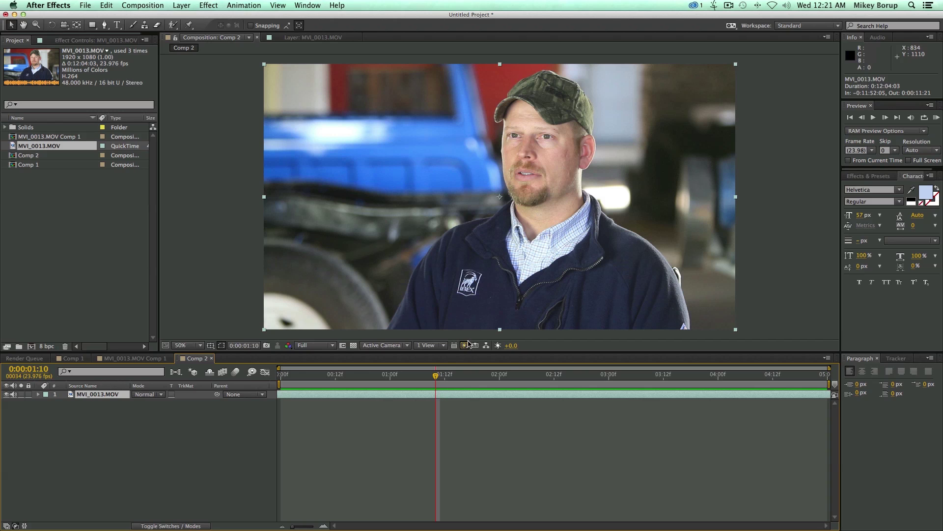
left_click(464, 345)
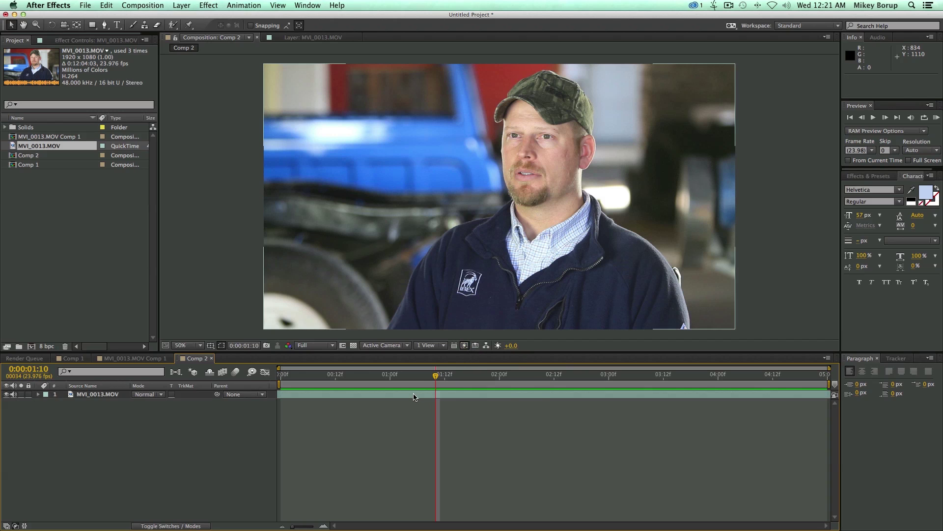
key("Home")
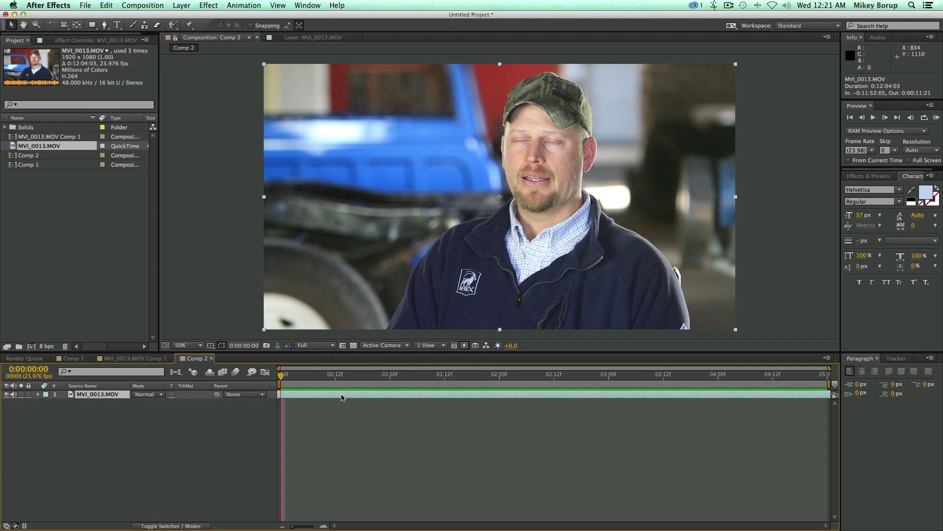
Step: Duplicate the footage layer and rename the top copy 'Cover'
key("super+d")
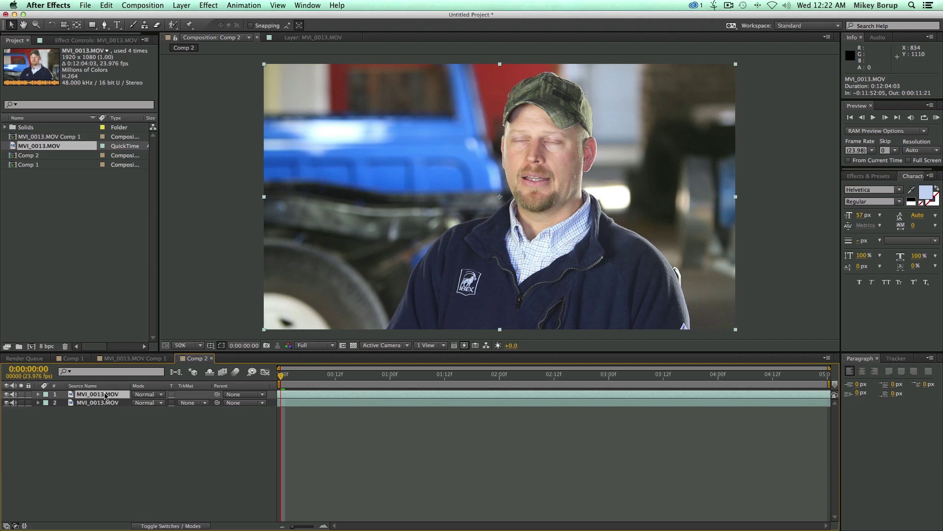
key("Return")
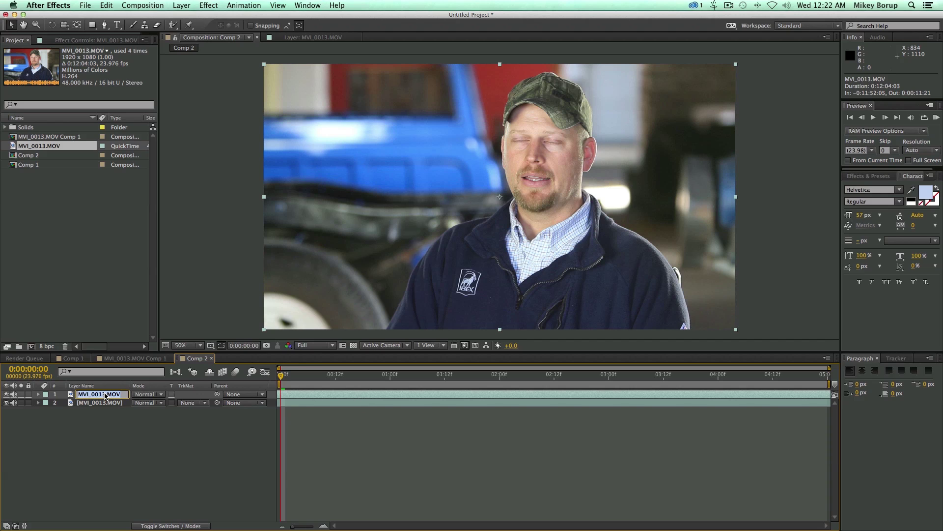
type("Cover")
key("Return")
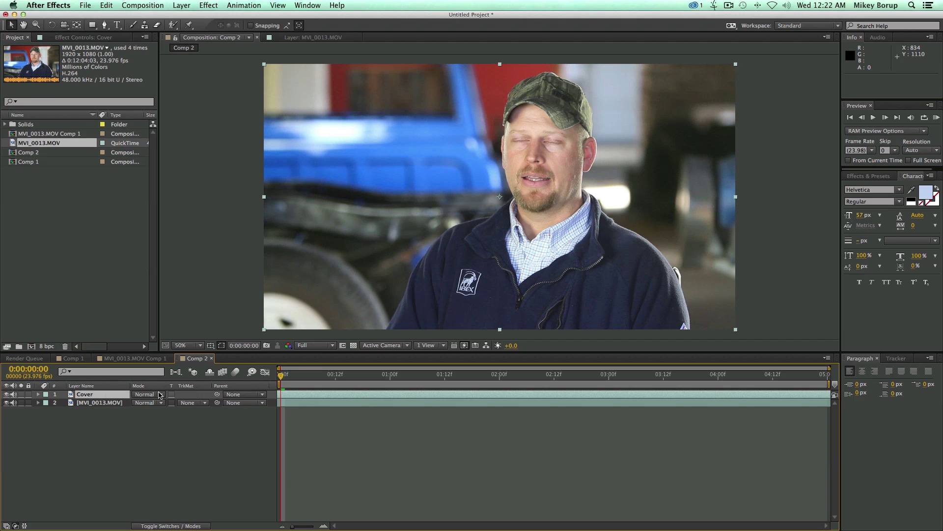
Step: Rename the lower footage layer 'Original'
left_click(296, 403)
key("Return")
type("Origina")
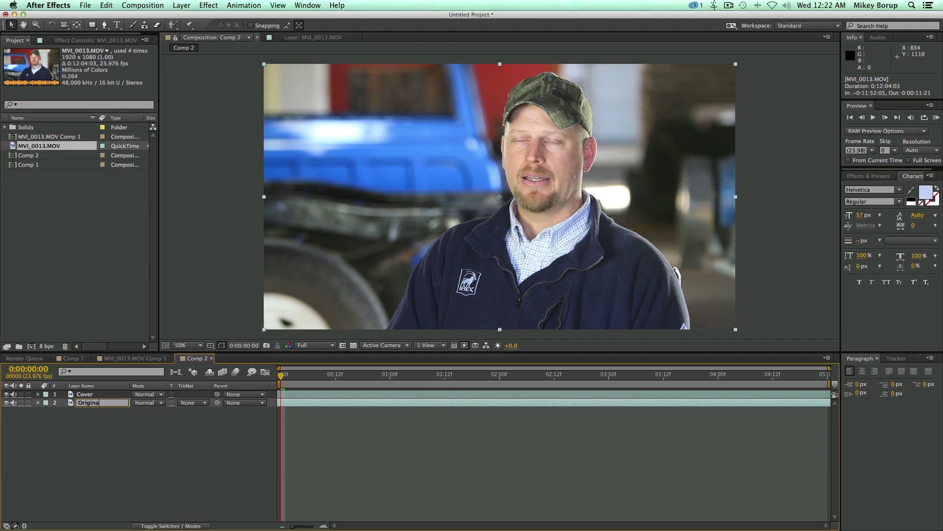
type("l")
key("Return")
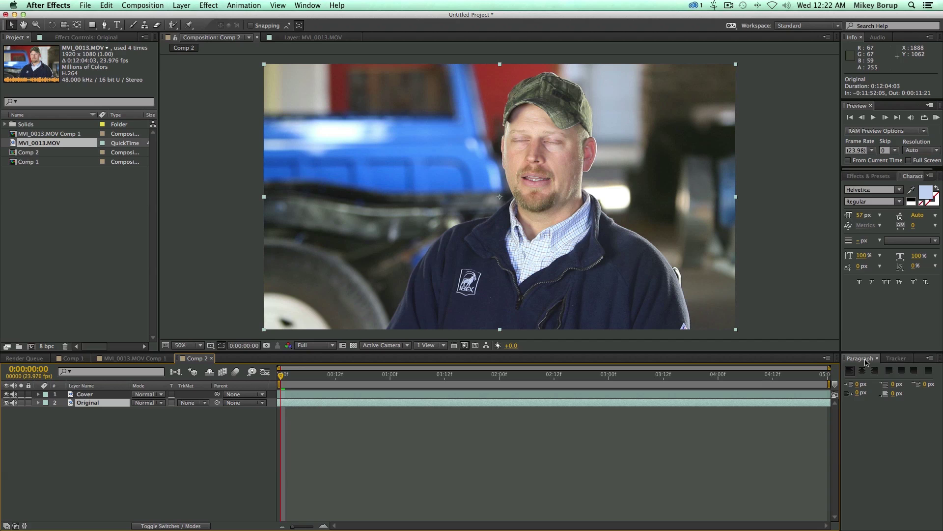
Step: Set up a motion track with rotation on Original, placing both track points on the IBEX logo
left_click(894, 358)
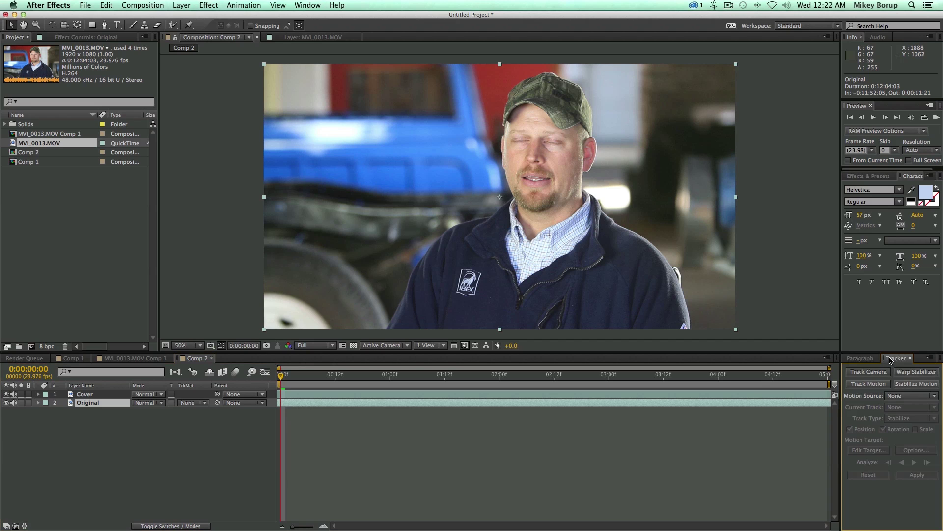
left_click(868, 384)
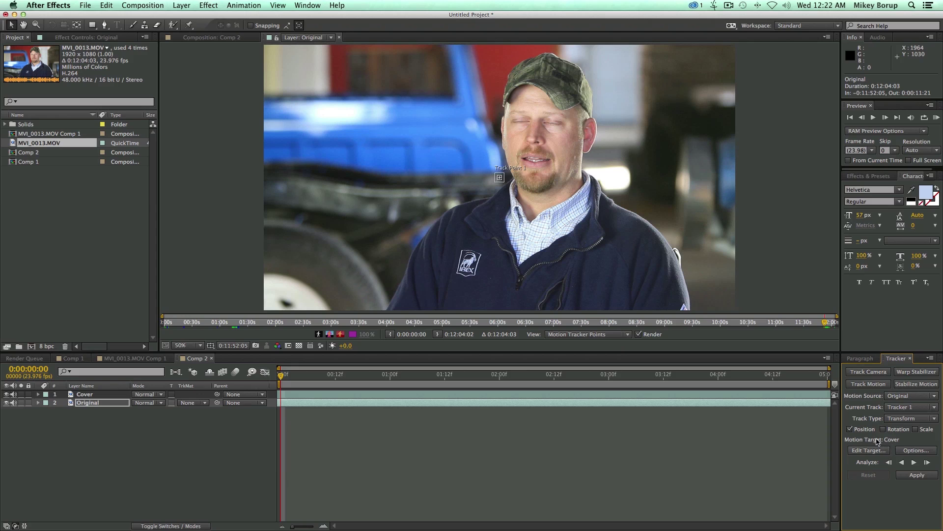
left_click(884, 430)
scroll(508, 203, "up", 3)
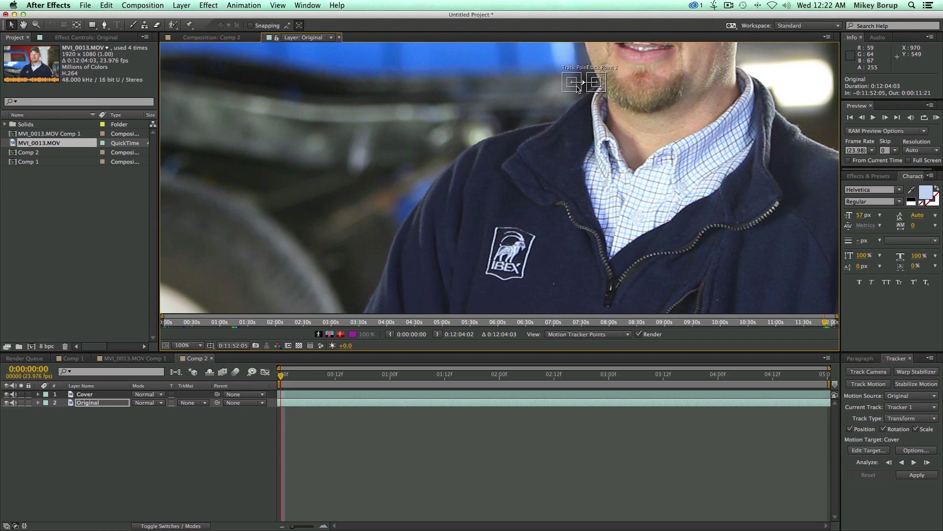
left_click_drag(573, 87, 488, 278)
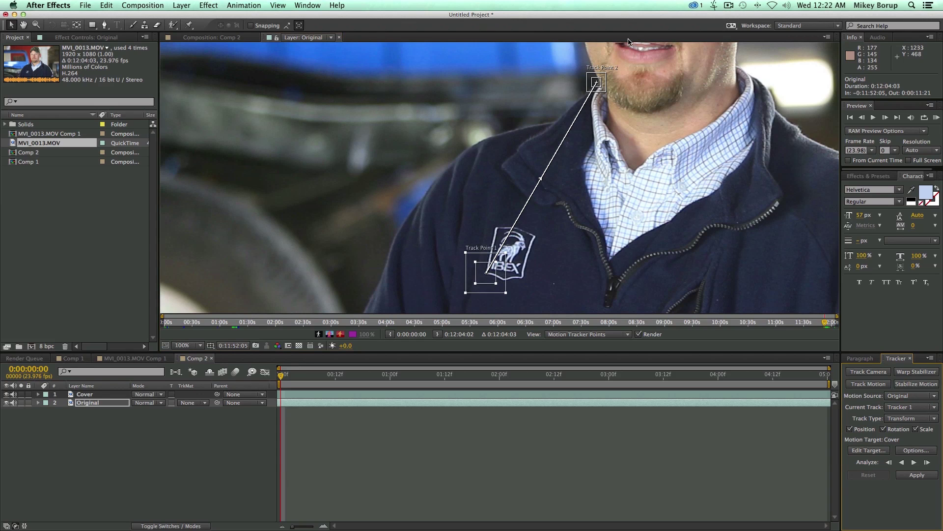
left_click(600, 88)
left_click_drag(599, 88, 535, 258)
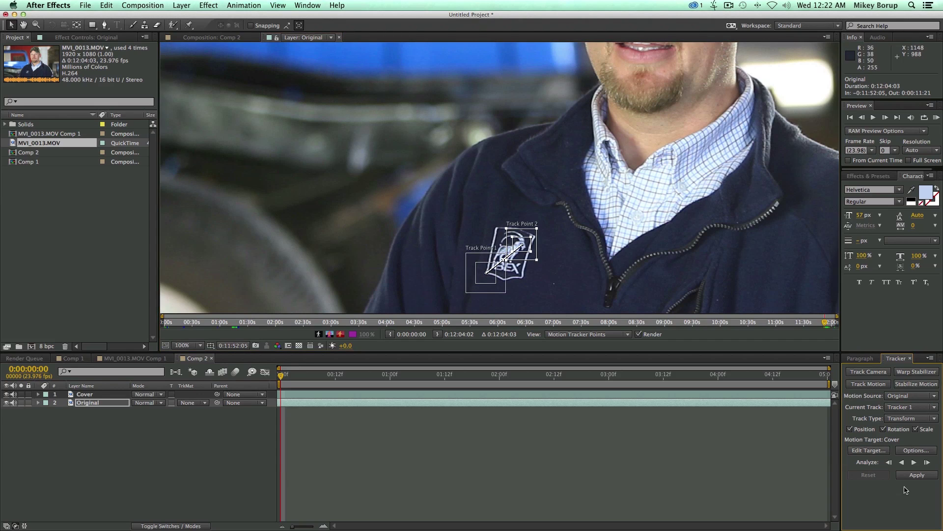
Step: Analyze the track forward, then scrub back to review the tracked points
left_click(914, 462)
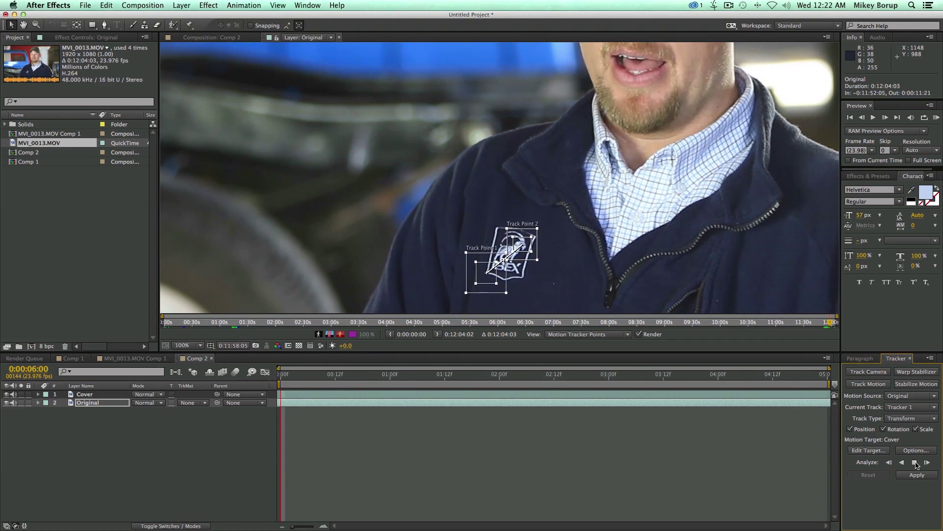
left_click(915, 463)
left_click(297, 376)
left_click_drag(297, 376, 264, 371)
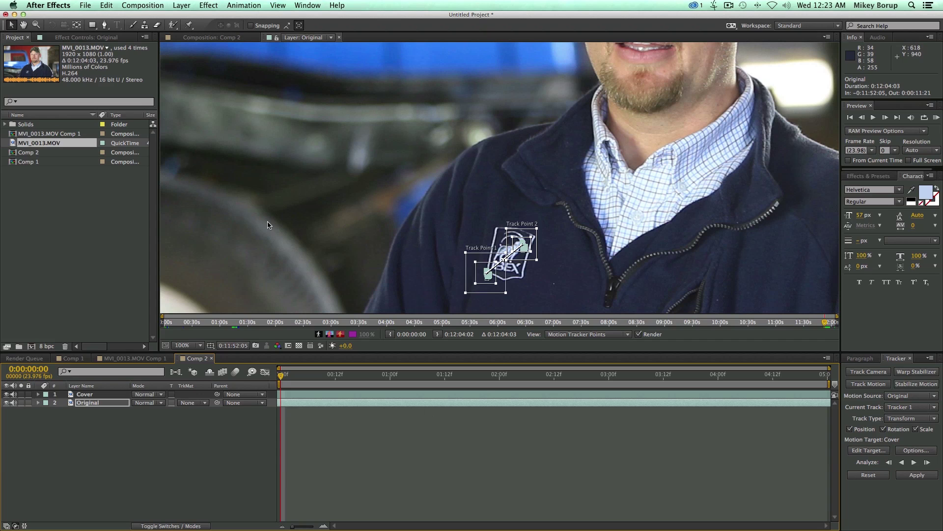
Step: Add a null object and apply the tracking data to Null 2 in X and Y
left_click(173, 6)
mouse_move(189, 19)
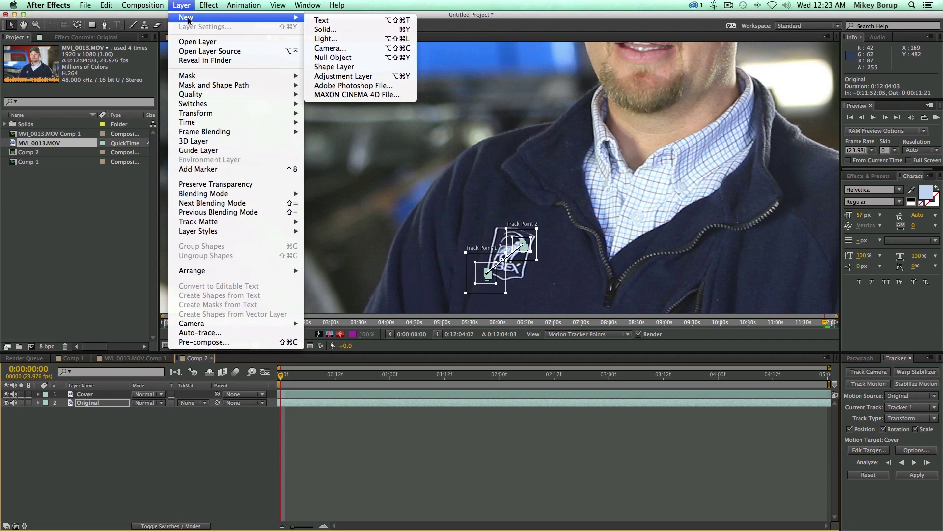
left_click(333, 57)
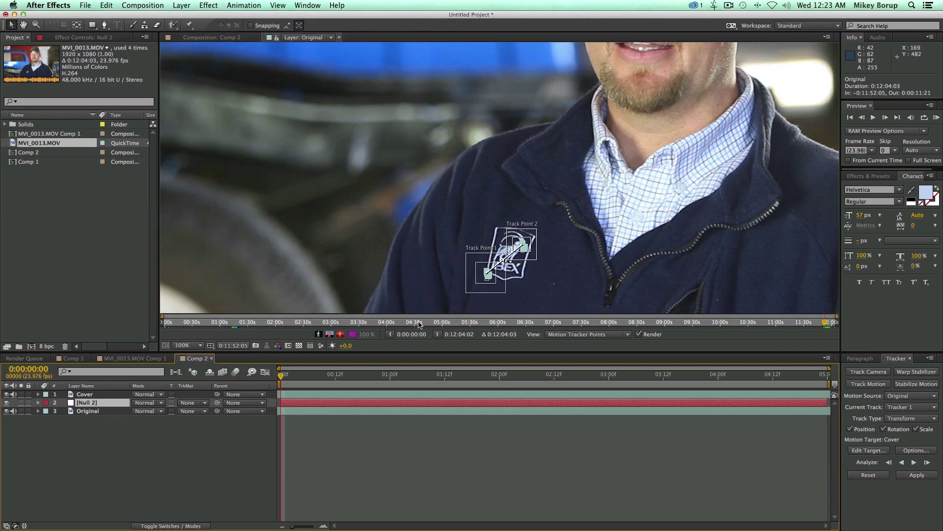
left_click(869, 451)
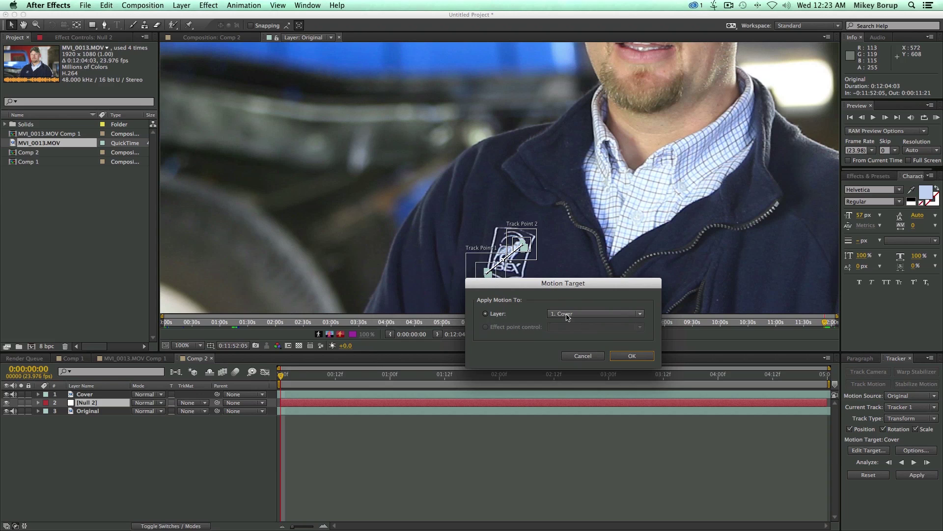
left_click(584, 319)
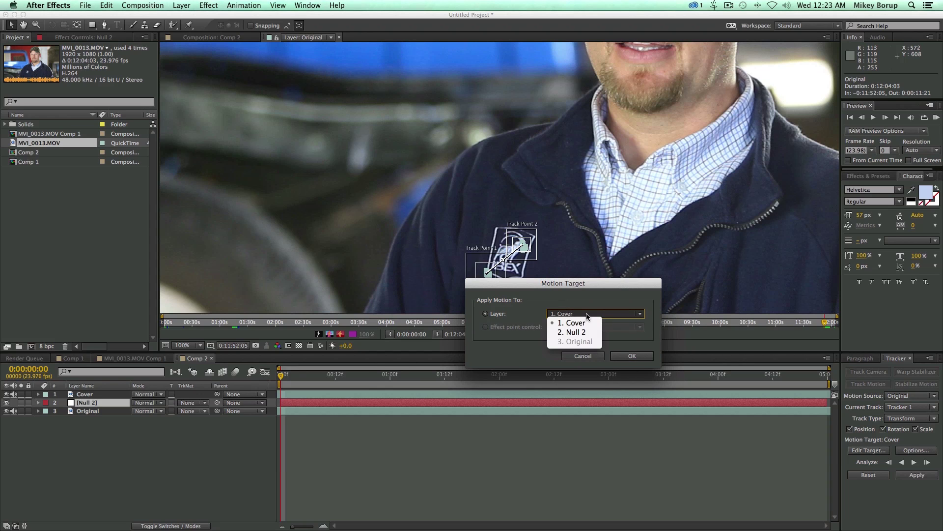
left_click(573, 333)
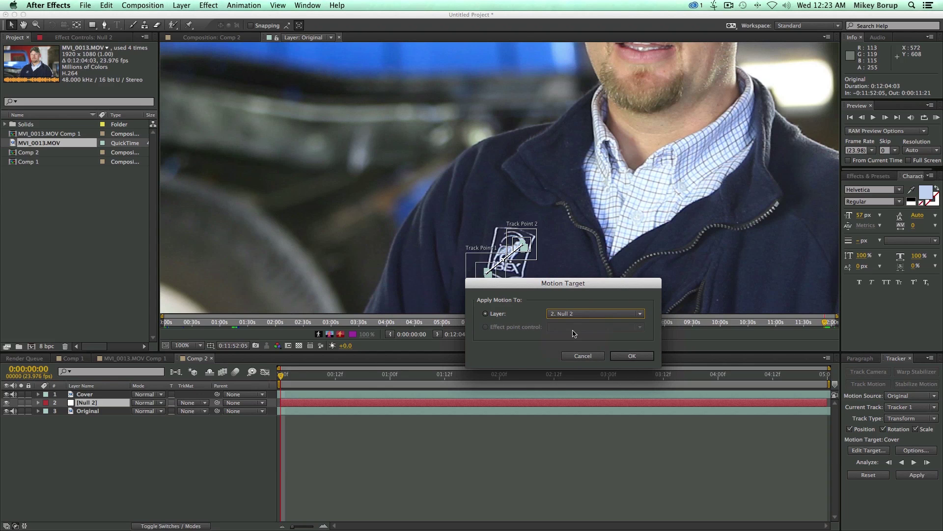
left_click(632, 356)
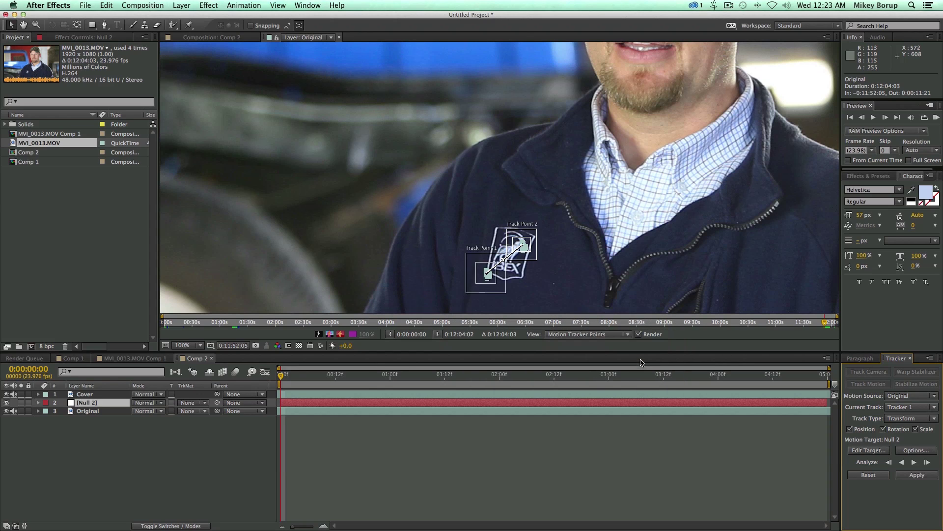
left_click(917, 475)
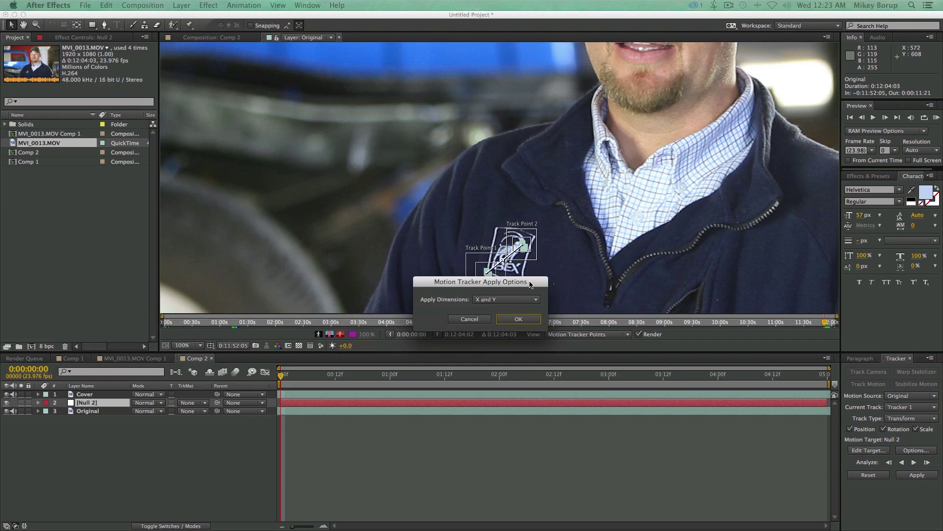
left_click(593, 320)
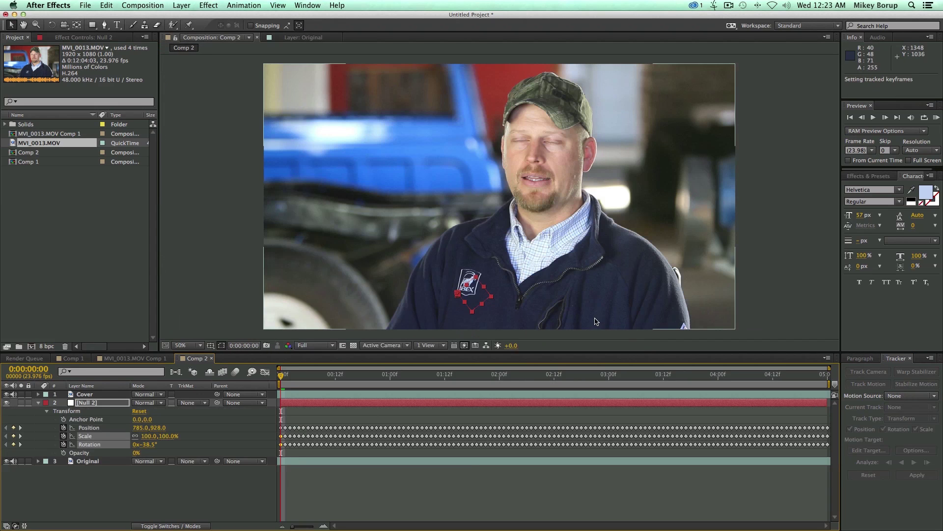
Step: Preview the tracked null, then collapse and hide Null 2 and select Cover
key("space")
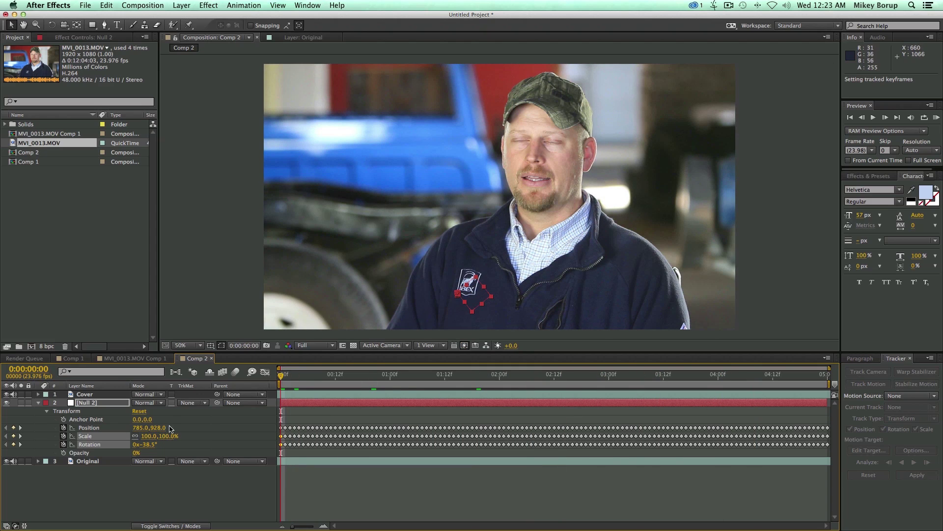
left_click(38, 404)
left_click(7, 404)
left_click(369, 396)
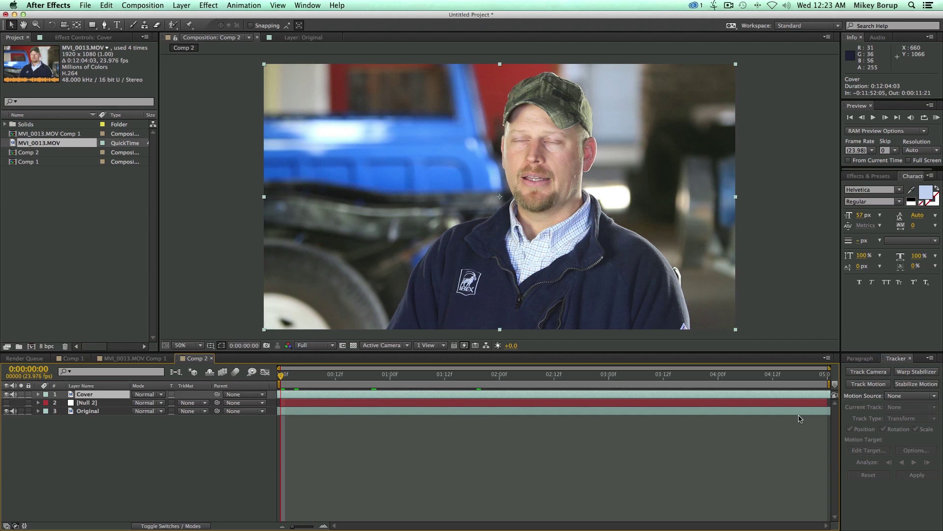
Step: Set up Stabilize Motion on Cover with rotation and scale, track points on the IBEX logo
left_click(916, 384)
left_click_drag(509, 265, 570, 165)
left_click(883, 429)
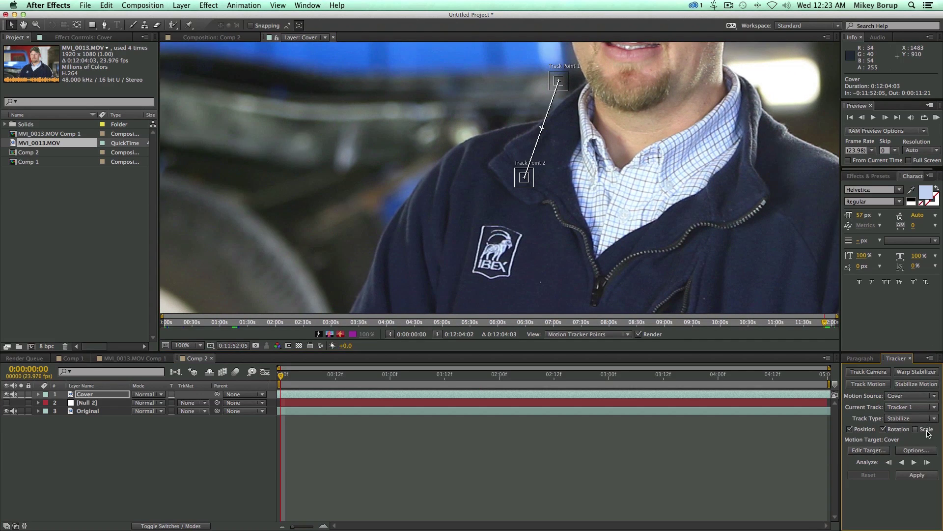
left_click(916, 429)
left_click_drag(525, 182, 509, 242)
left_click(486, 275)
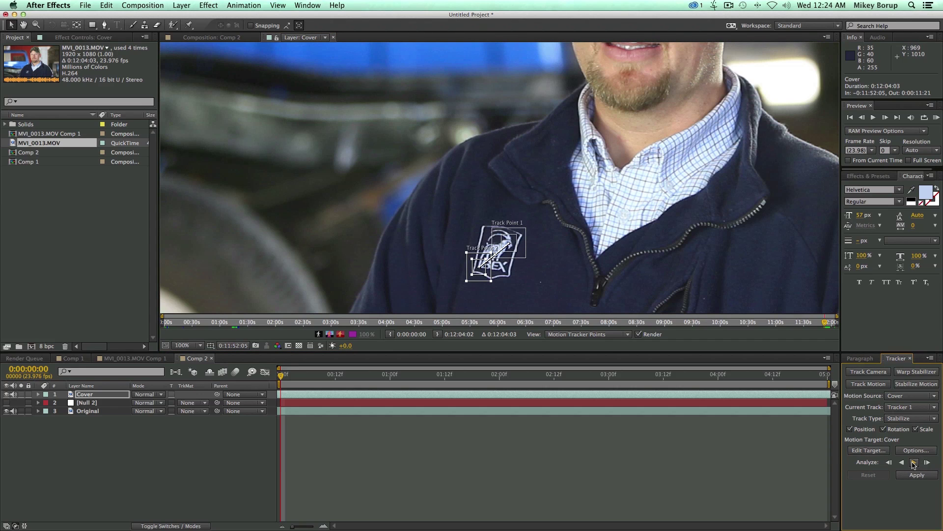
Step: Analyze the stabilize track forward and apply it to the Cover layer in X and Y
left_click(914, 462)
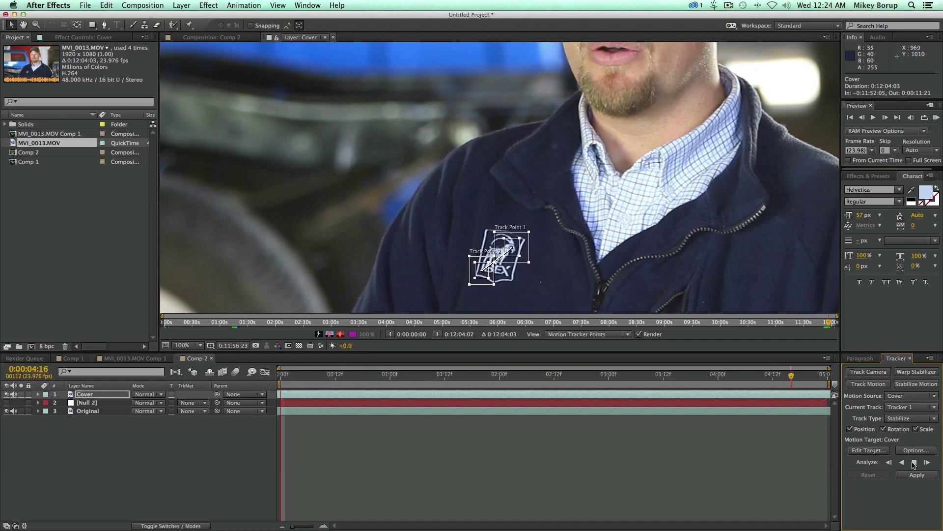
left_click(296, 396)
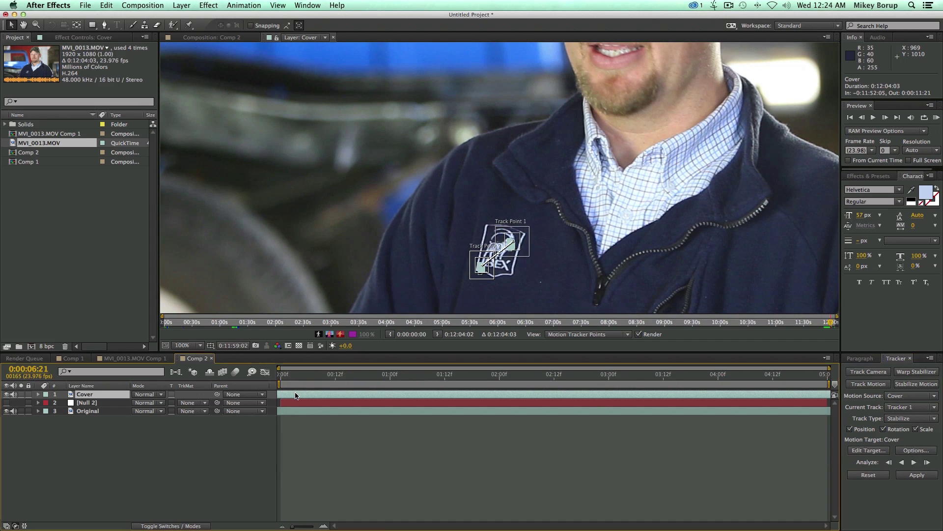
left_click(917, 474)
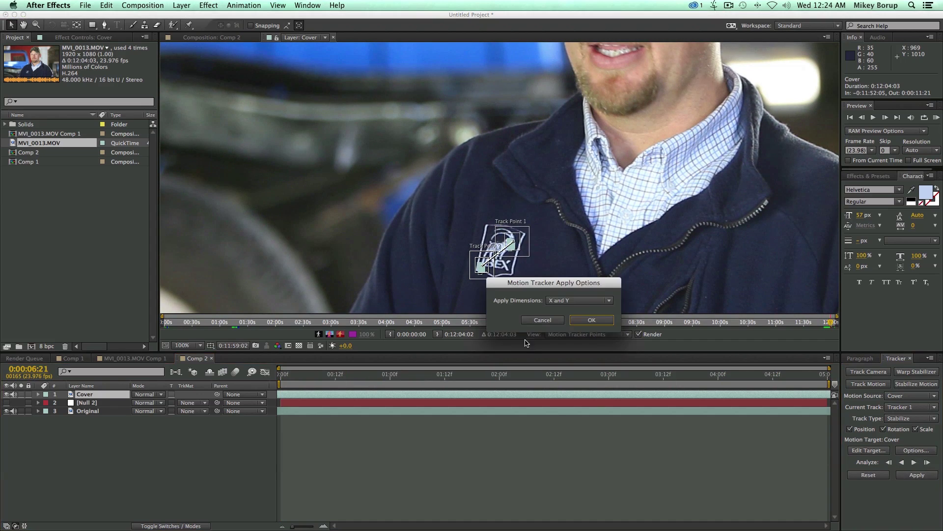
left_click(593, 319)
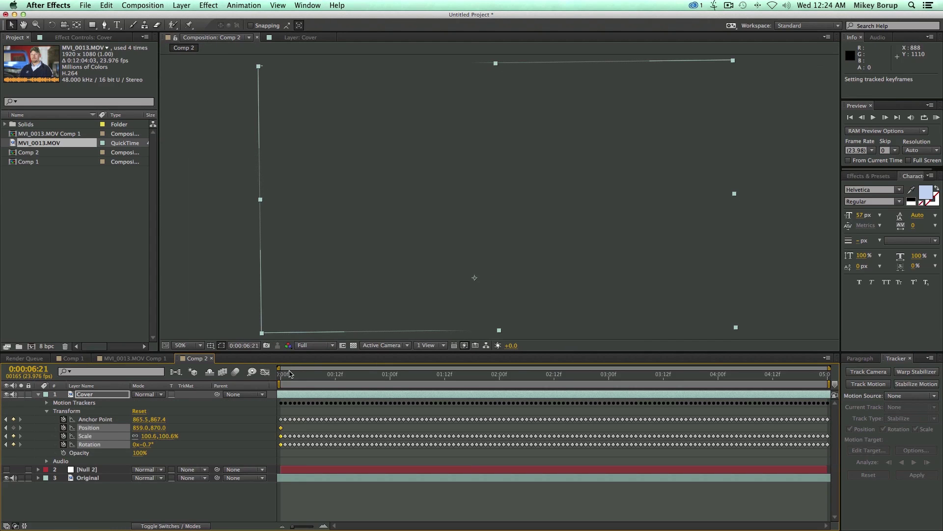
left_click(290, 375)
key("KP_0")
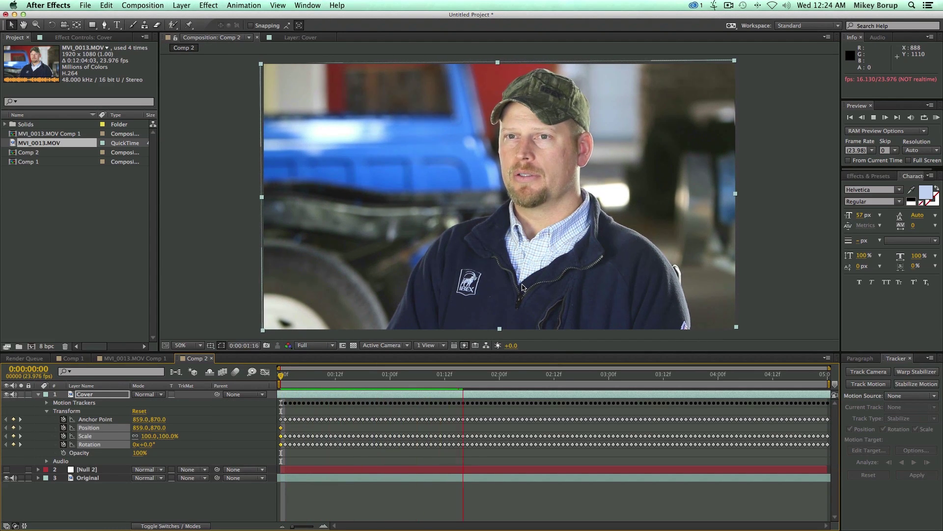
key("space")
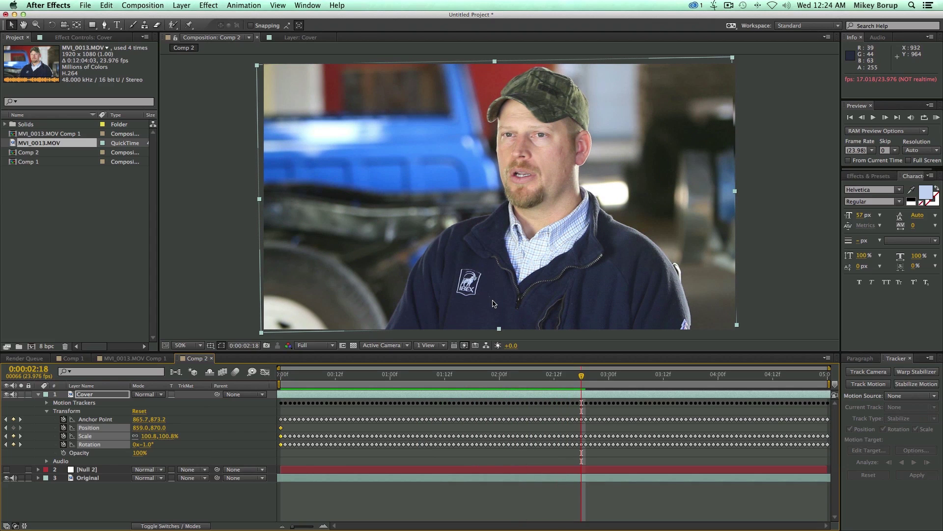
left_click(421, 329)
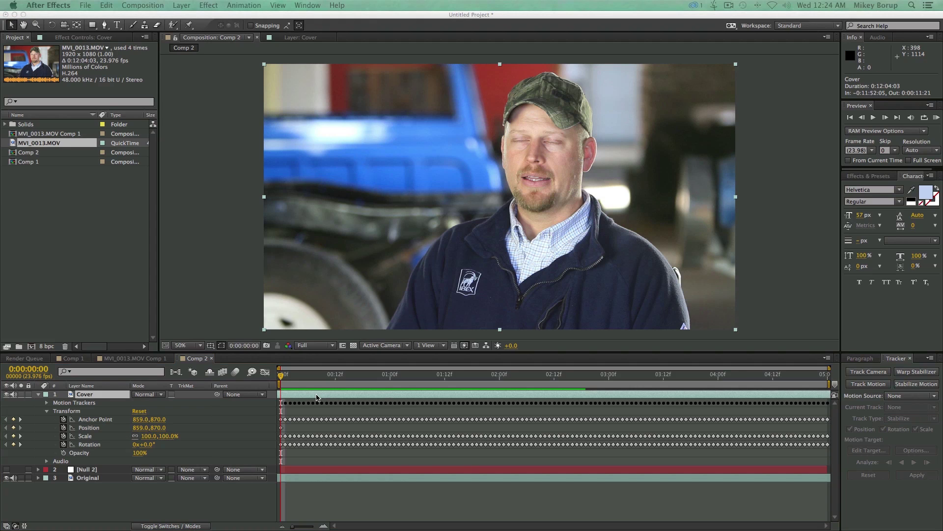
Step: Pre-compose Cover as 'Stable', moving all attributes into the new composition
left_click_drag(131, 242, 376, 211)
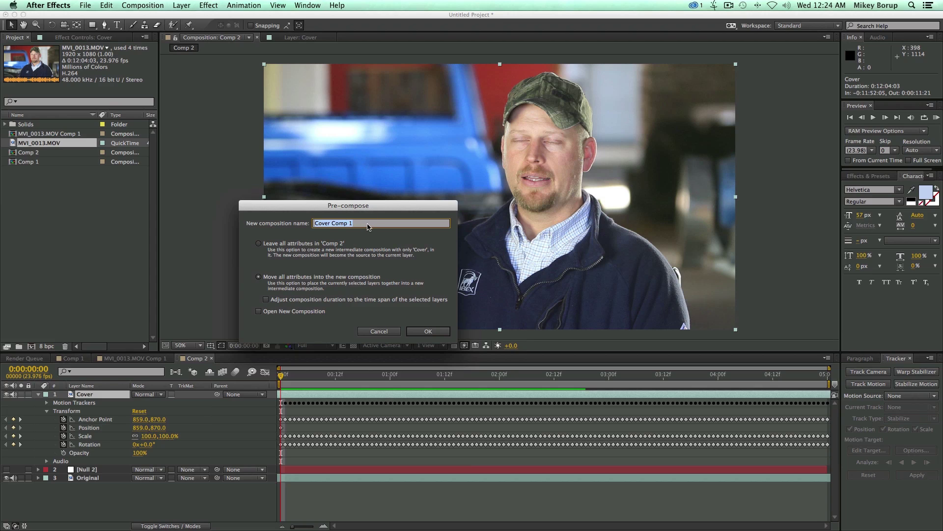
type("Stable")
left_click(318, 281)
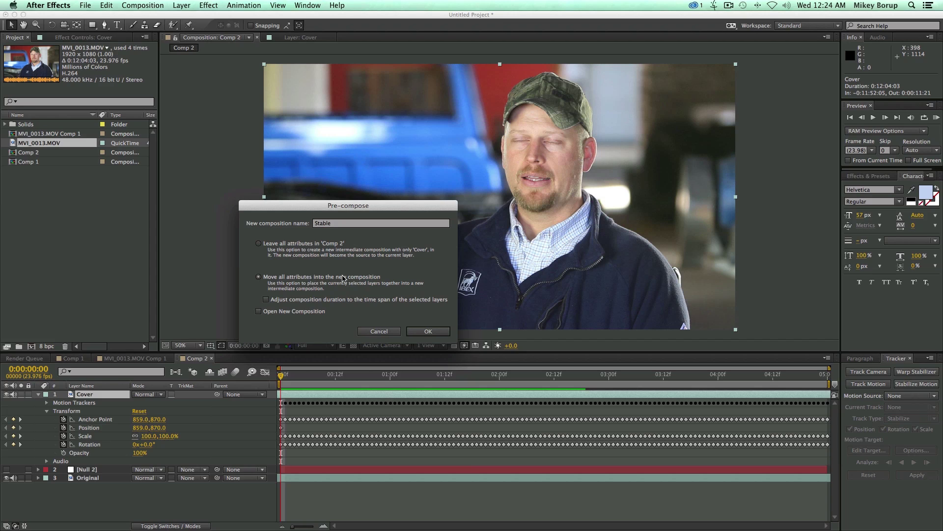
left_click(427, 330)
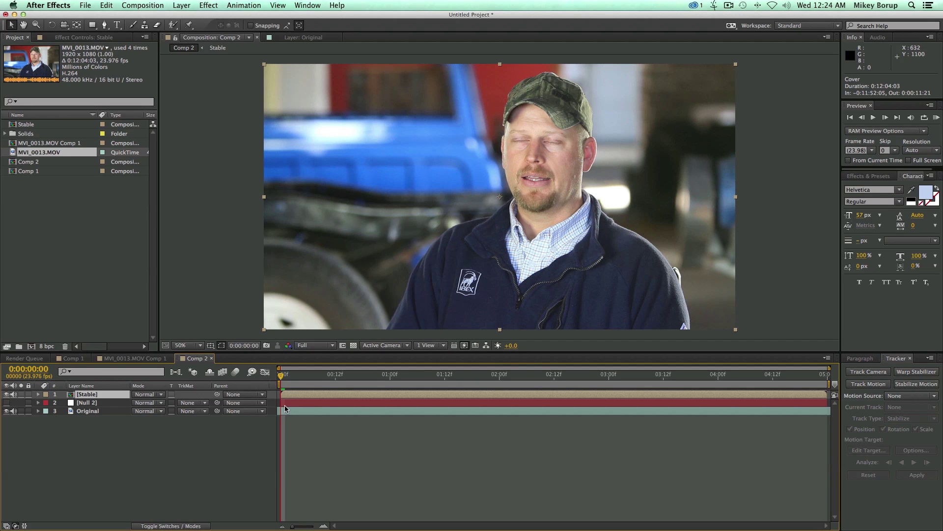
Step: Nudge the Stable layer up and right, set its opacity to 79%, and zoom in on the logo
left_click_drag(460, 306, 465, 268)
key("t")
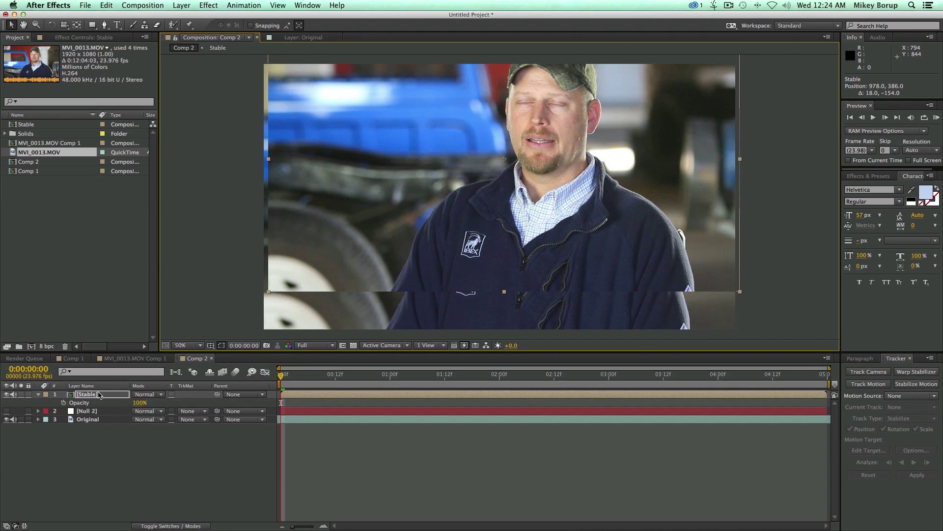
left_click_drag(138, 404, 128, 404)
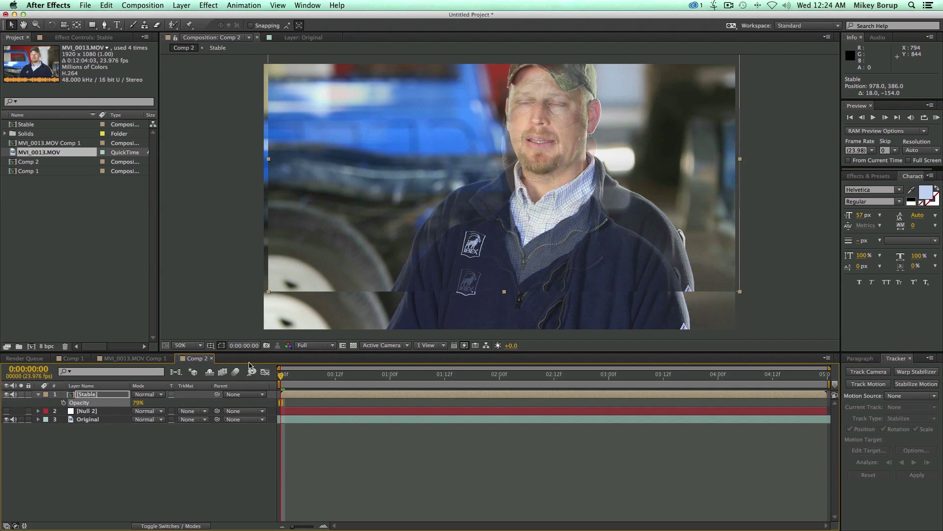
key("period")
scroll(480, 296, "down", 5)
mouse_move(498, 208)
left_mouse_down()
mouse_move(479, 219)
mouse_move(491, 213)
left_mouse_up()
key("period")
key("period")
key("comma")
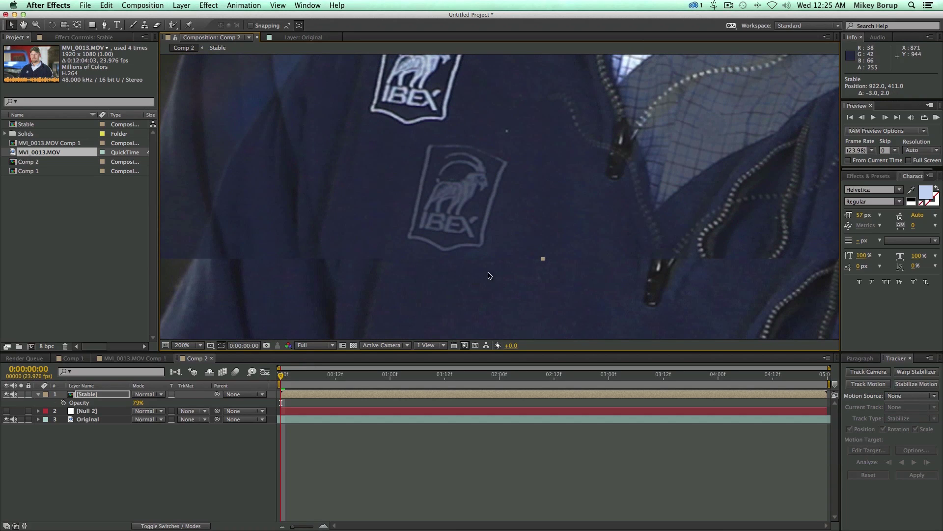
Step: Draw a closed nine-point Pen mask on Stable around the IBEX logo
left_click(315, 397)
left_click(104, 25)
left_click(420, 253)
left_click(398, 240)
left_click(402, 208)
left_click(418, 138)
left_click(492, 133)
left_click(528, 153)
left_click(529, 188)
left_click(501, 244)
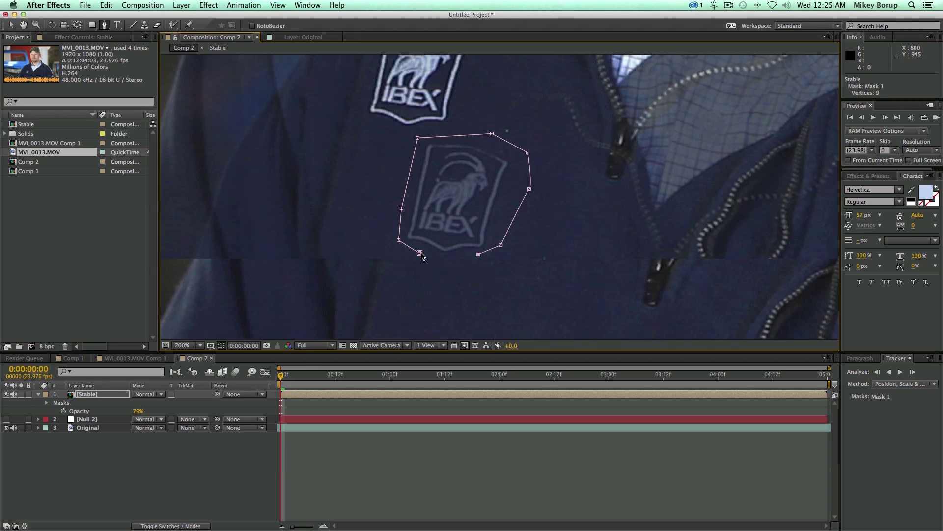
left_click(419, 253)
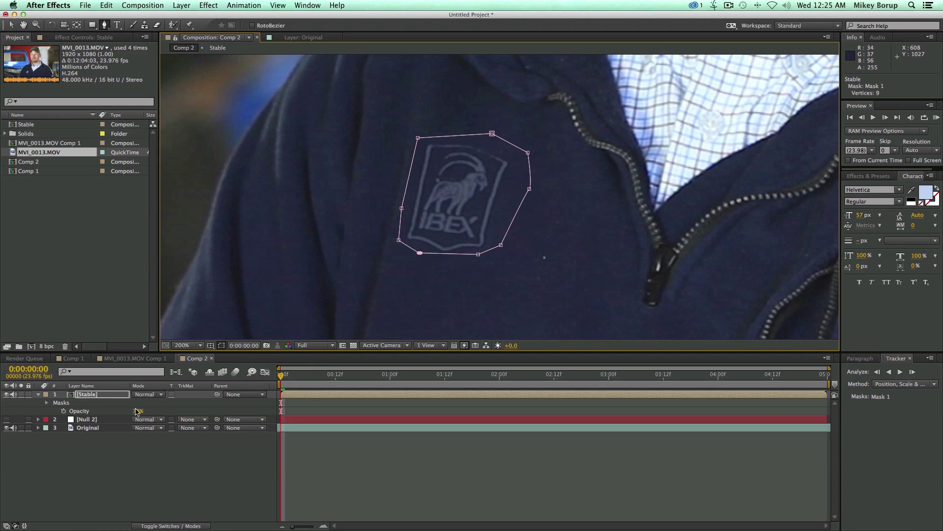
Step: Feather the Stable mask edge to 8 pixels
left_click(361, 468)
key("f")
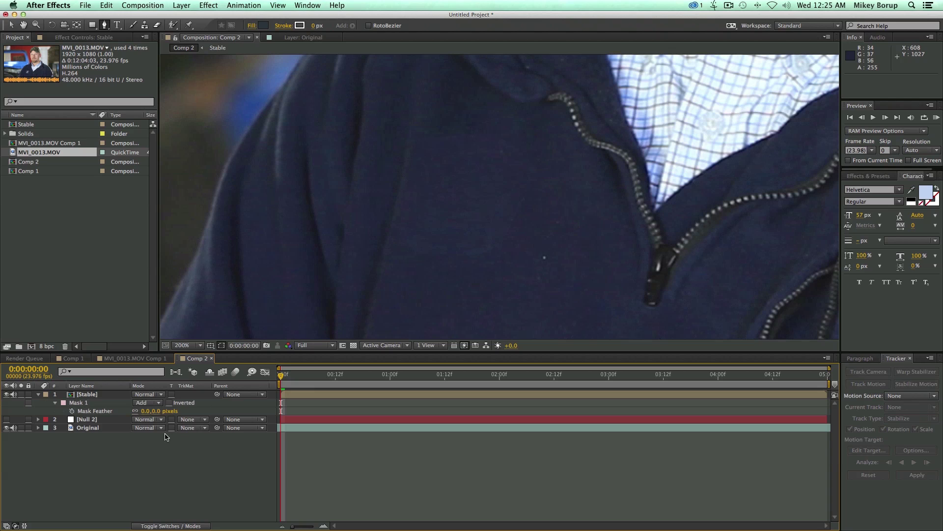
left_click_drag(146, 411, 149, 412)
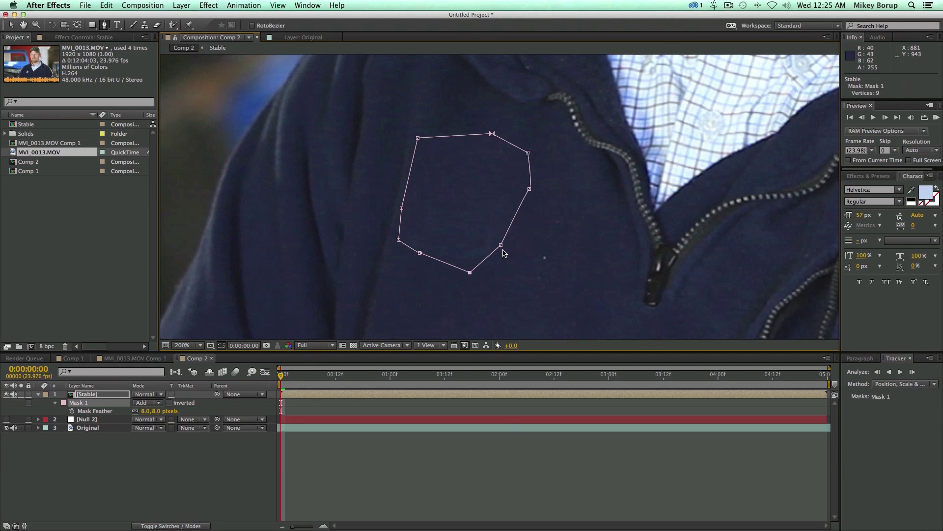
left_click(498, 480)
Step: Adjust the mask vertices over the logo and check the patched jacket
key("v")
left_click(474, 223)
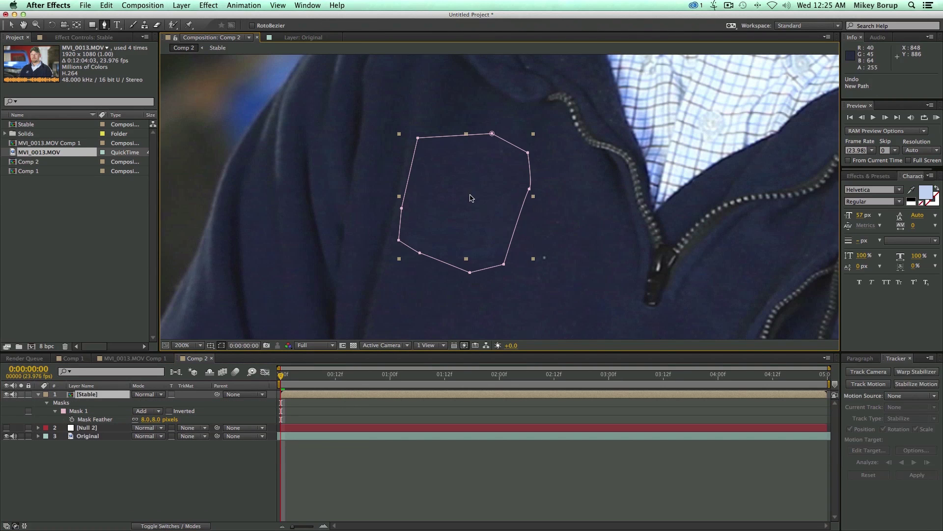
left_click_drag(461, 200, 456, 202)
left_click_drag(489, 136, 461, 126)
left_click(484, 477)
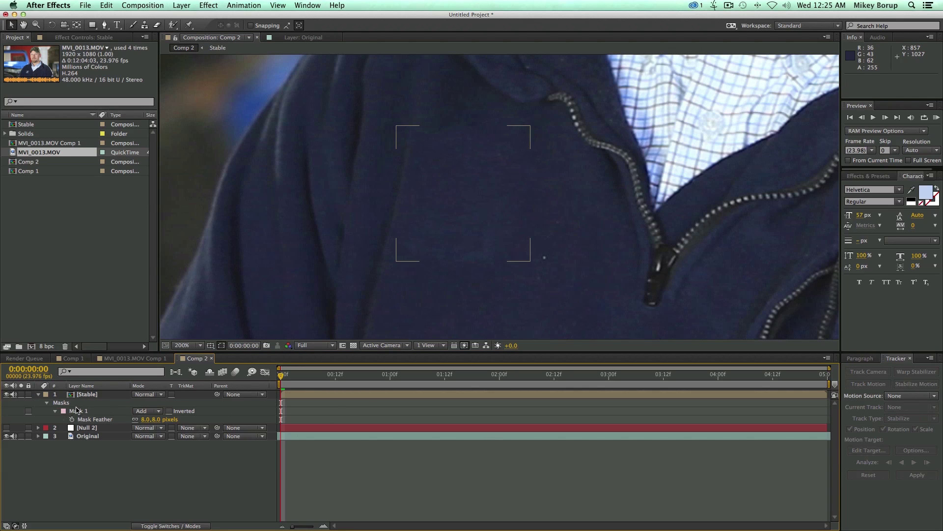
left_click(92, 395)
Step: Parent Stable to Null 2, preview the patch following the logo, and return to frame 0
key("f")
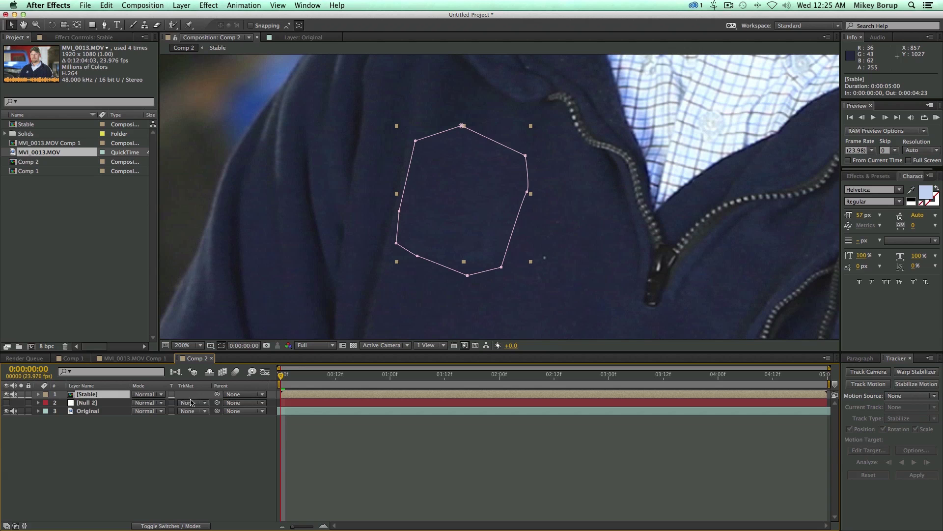
left_click_drag(219, 396, 86, 402)
scroll(385, 255, "down", 2)
key("space")
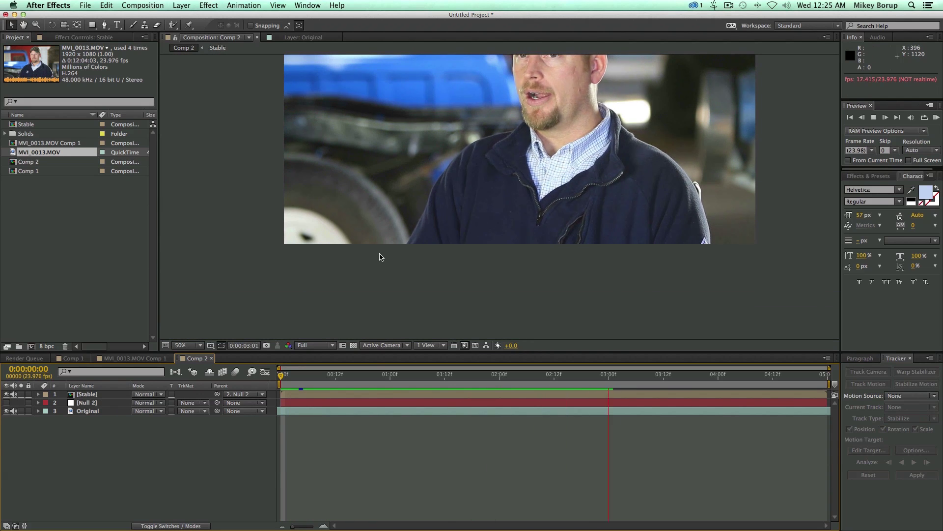
key("space")
scroll(488, 221, "up", 2)
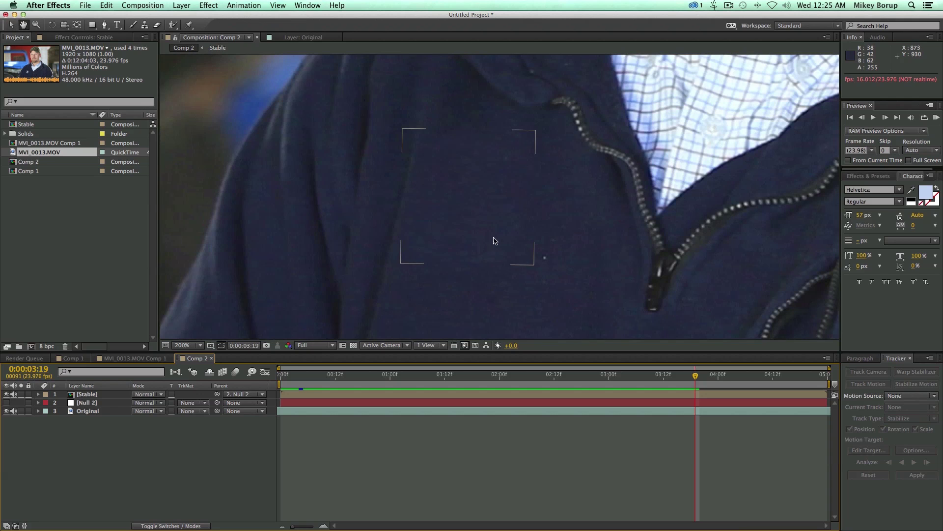
key("Home")
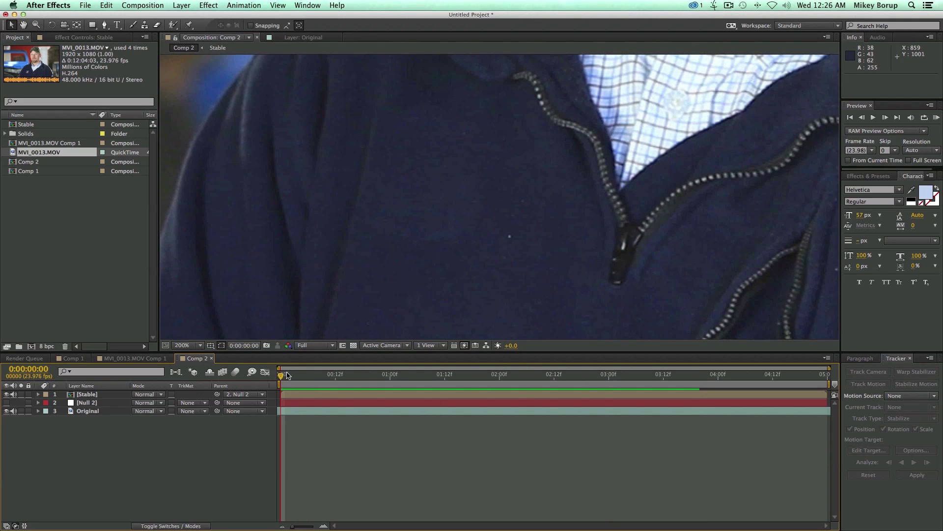
left_click(293, 396)
left_click(209, 5)
mouse_move(257, 118)
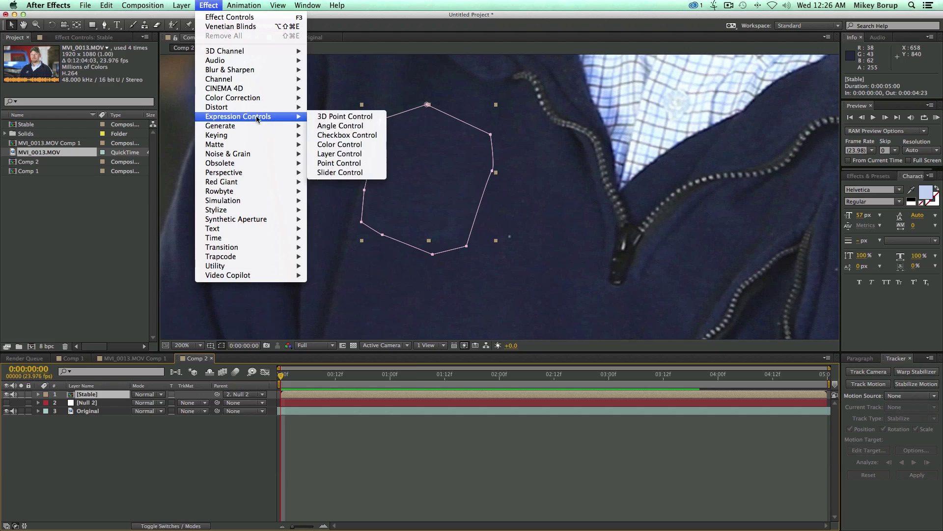
left_click(335, 262)
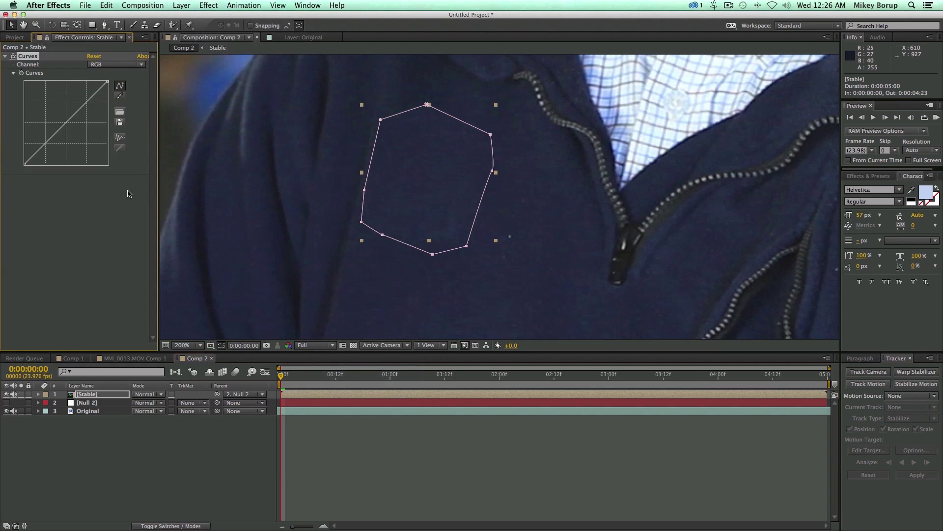
left_click(365, 447)
key("space")
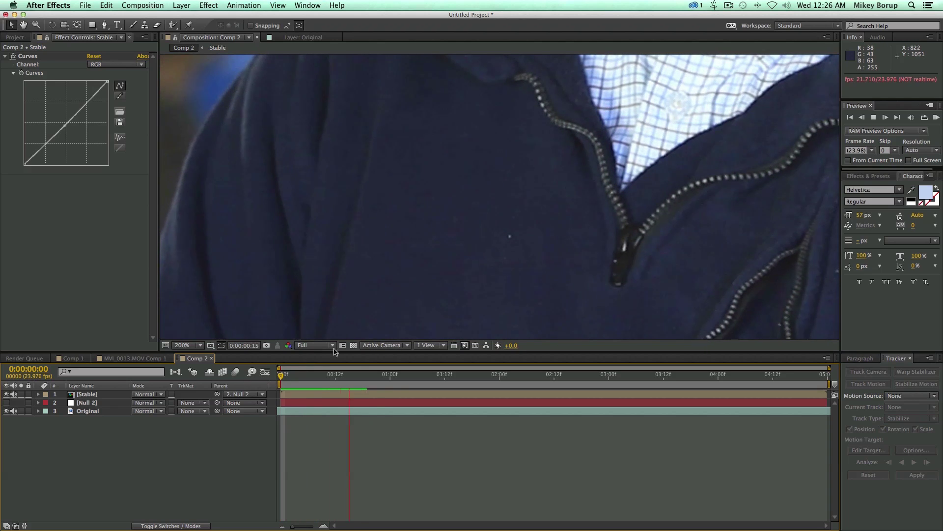
key("space")
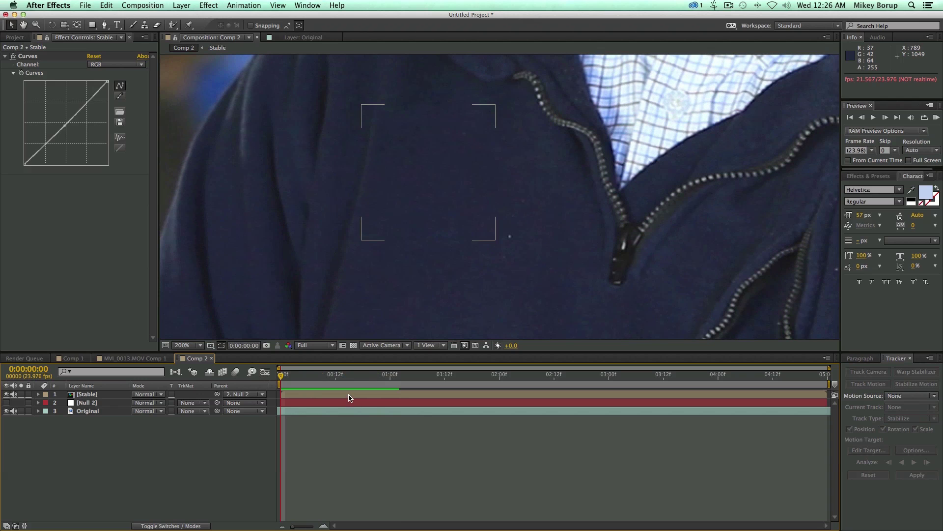
key("space")
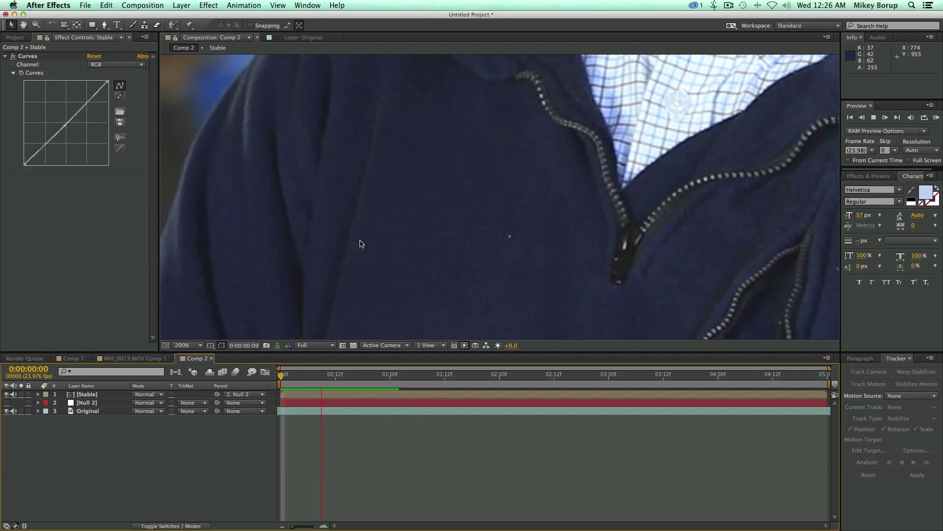
key("space")
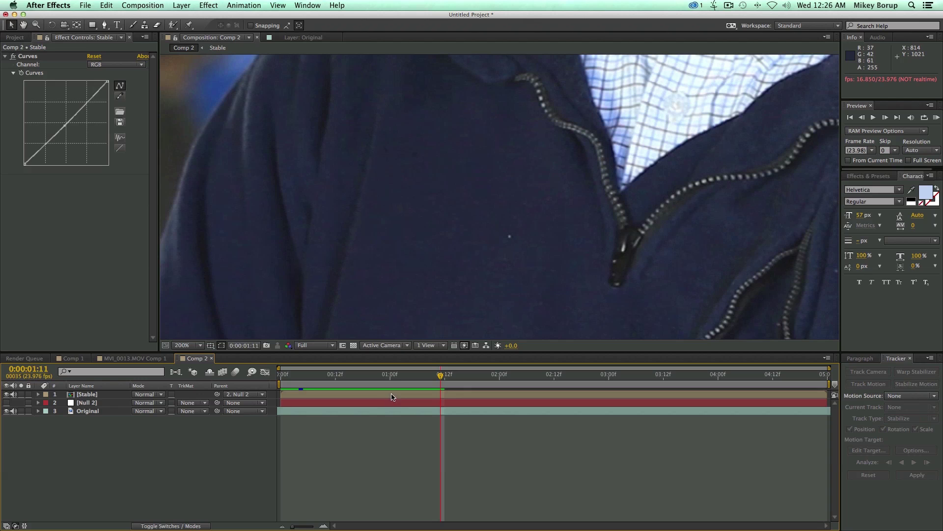
key("space")
key("space")
key("comma")
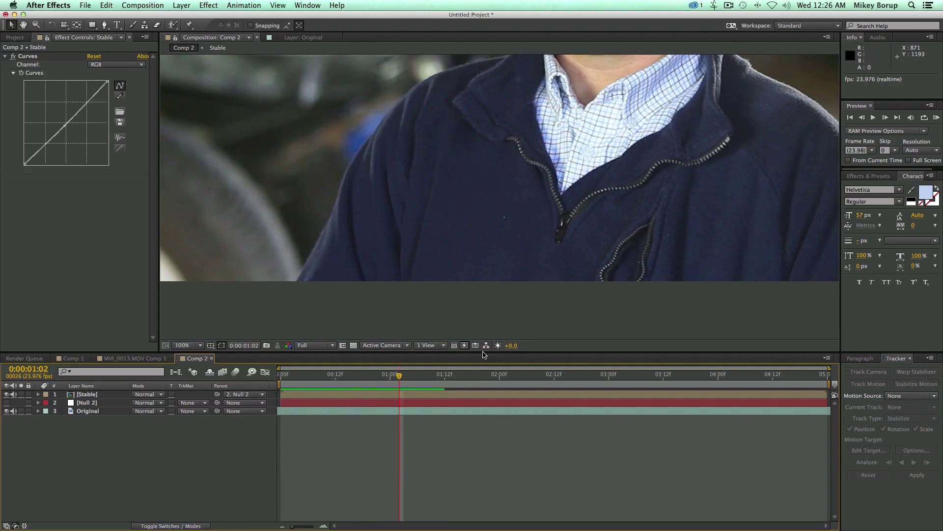
key("space")
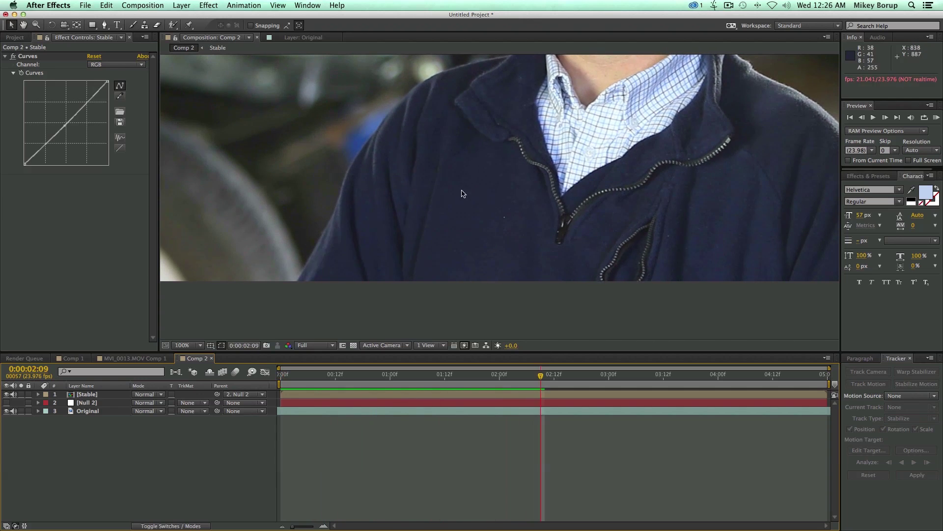
key("space")
scroll(442, 210, "down", 2)
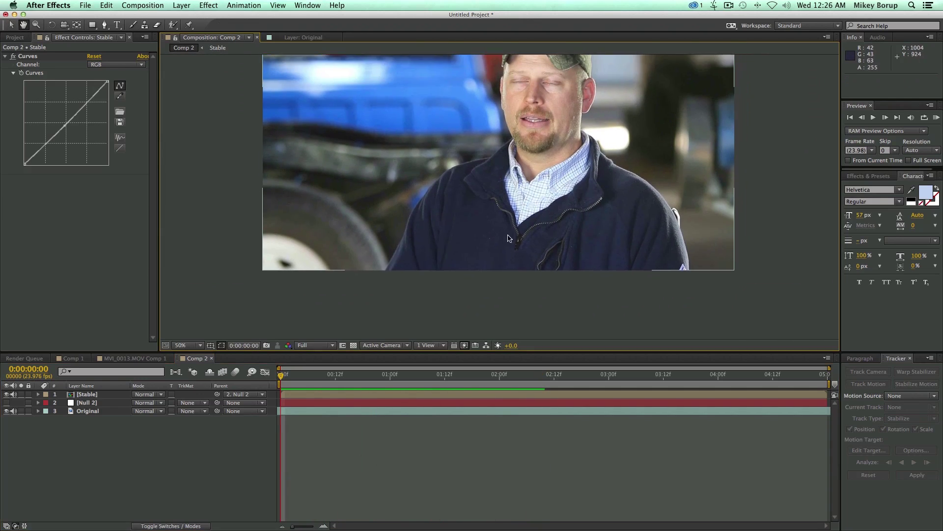
left_click(301, 403)
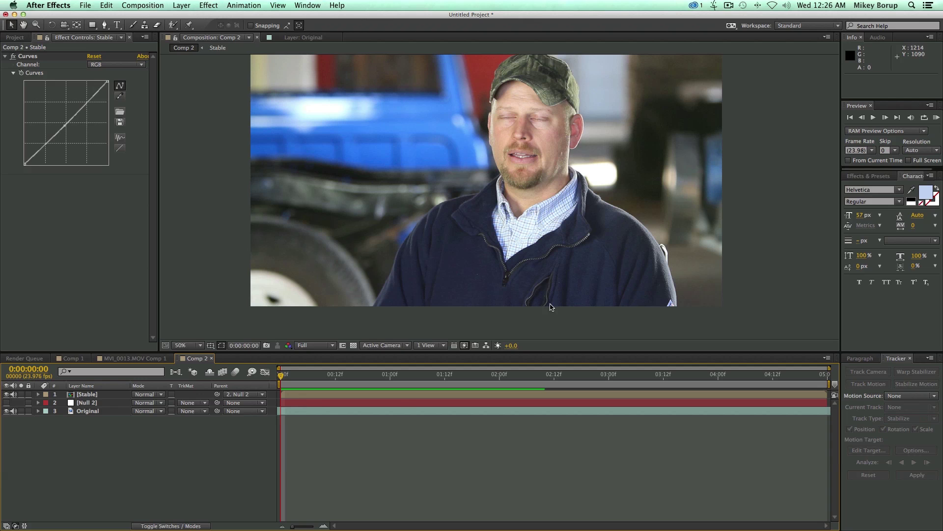
key("space")
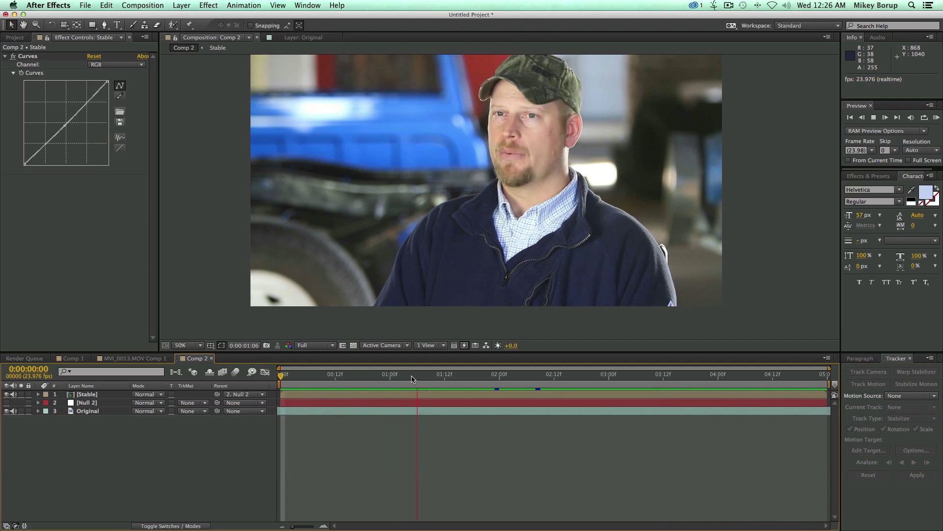
key("space")
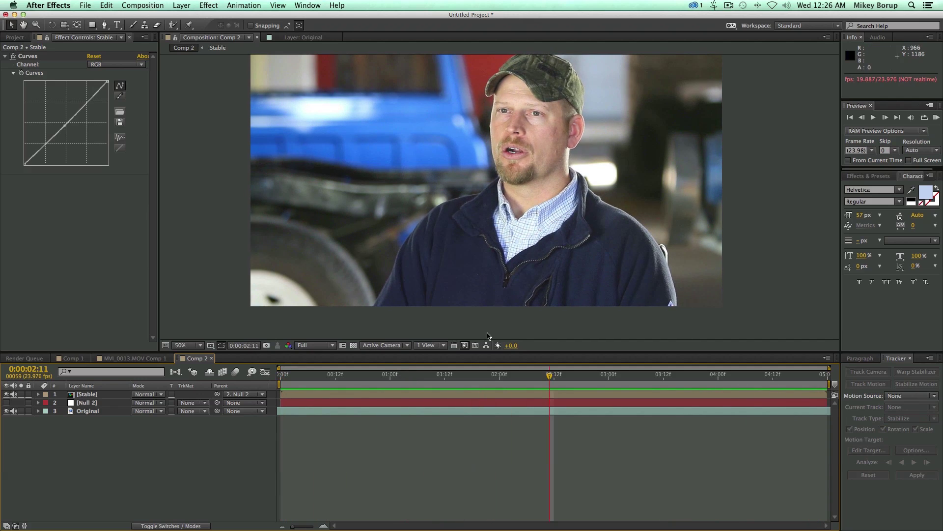
Step: Create a white 'MB' text layer and position it on the jacket chest
key("super+t")
key("slash")
scroll(457, 250, "down", 4)
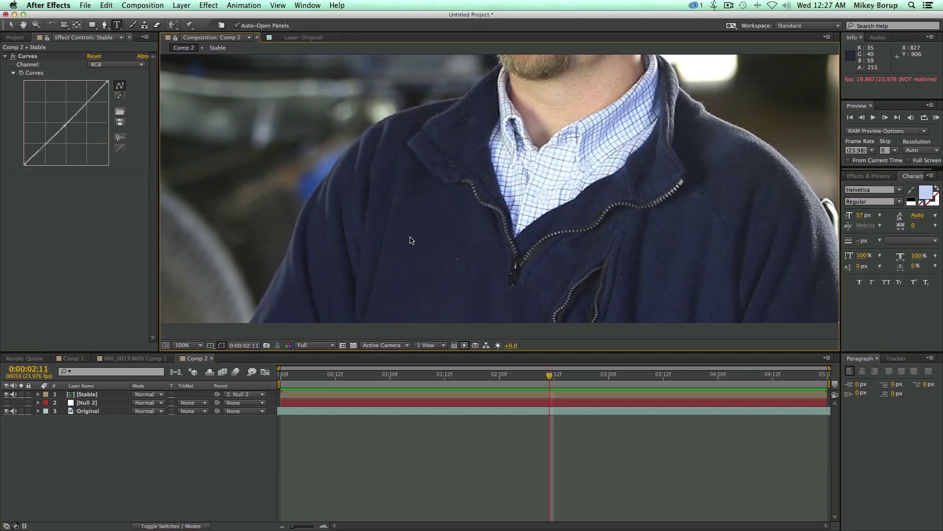
left_click(410, 246)
type("MB")
key("Escape")
key("v")
left_click_drag(456, 237, 455, 243)
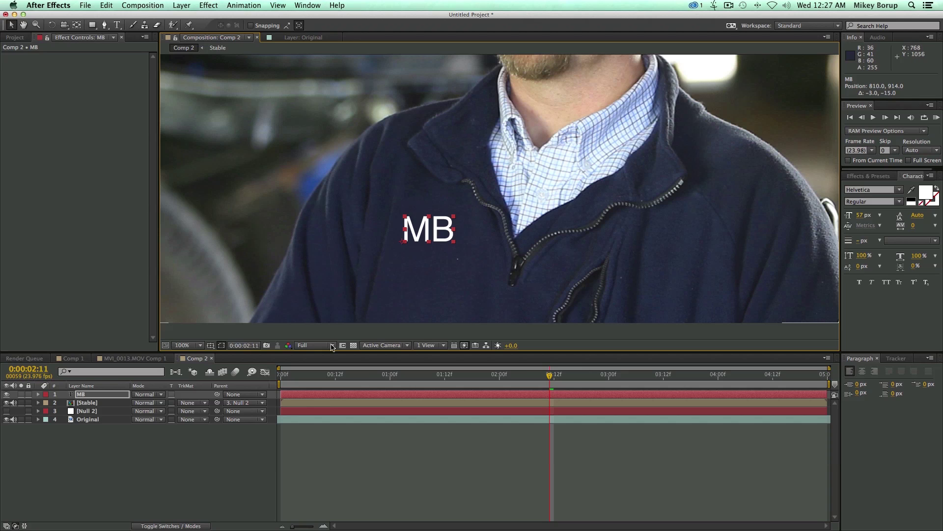
Step: Make MB a 3D layer and tilt its orientation to about 354.4°, 4.2°, 5.0°
left_click(172, 526)
left_click(187, 394)
key("w")
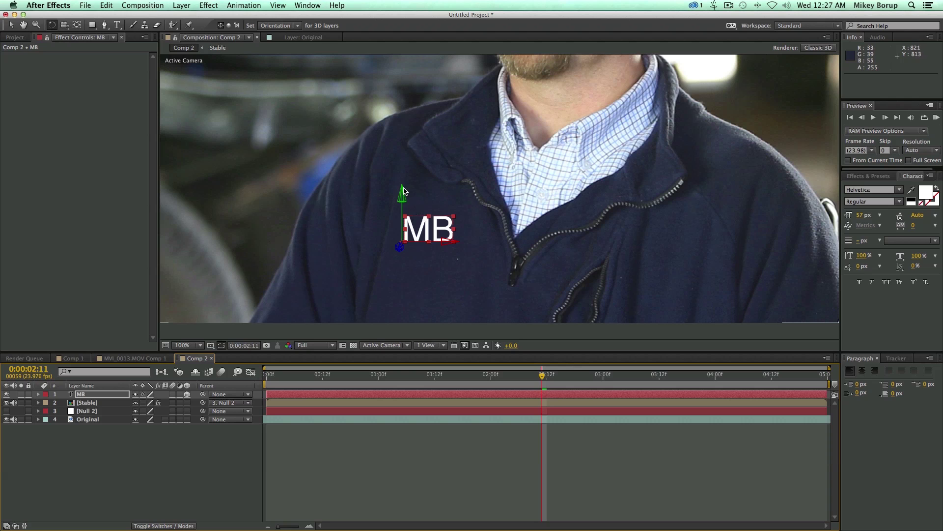
left_click_drag(425, 227, 396, 249)
Step: Select the Stable layer and zoom to 200% to check the IBEX logo
left_click(444, 463)
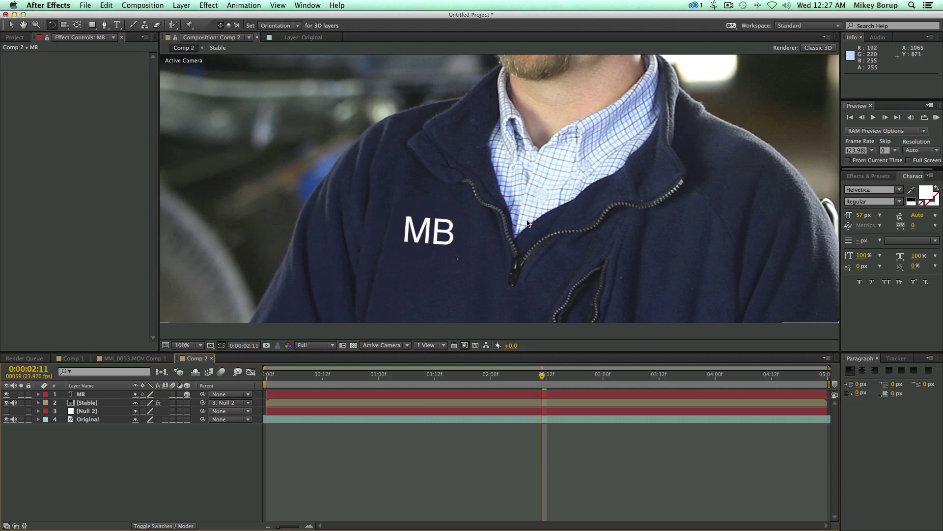
left_click(91, 407)
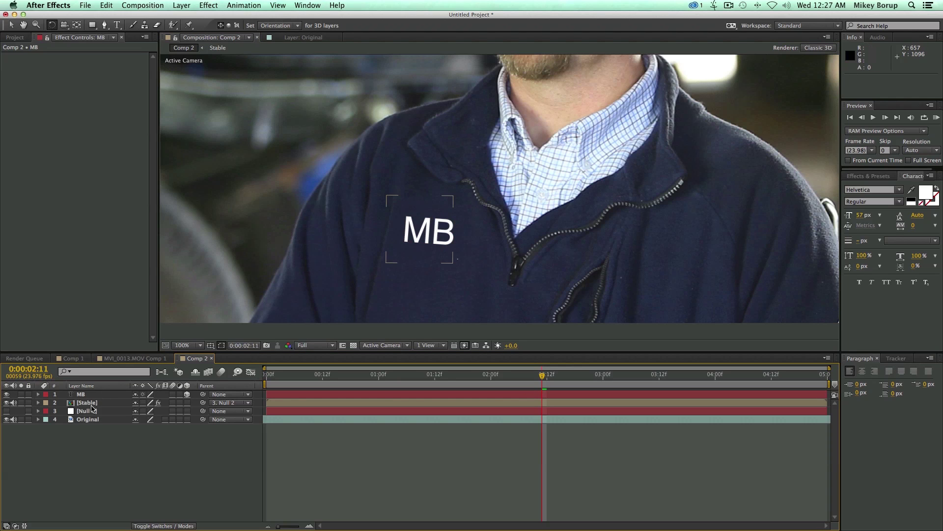
left_click(7, 402)
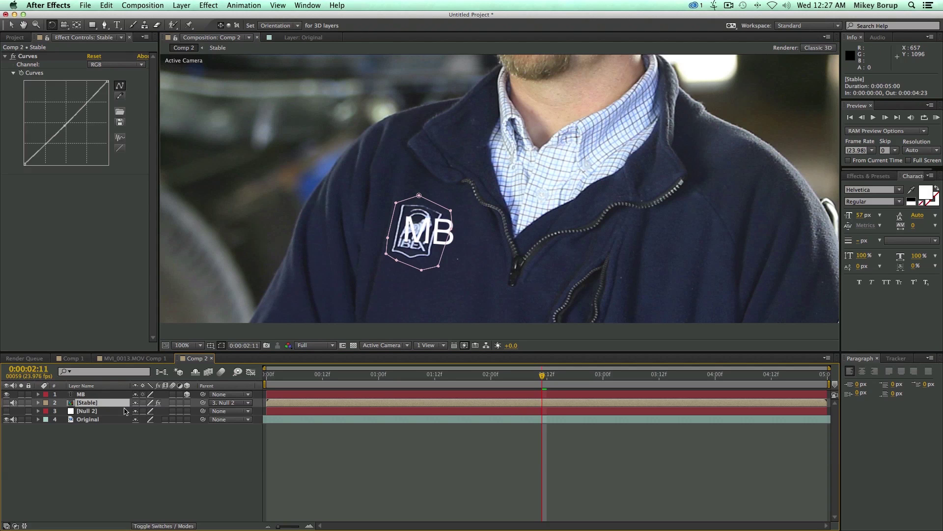
key("period")
left_click_drag(379, 318, 444, 253)
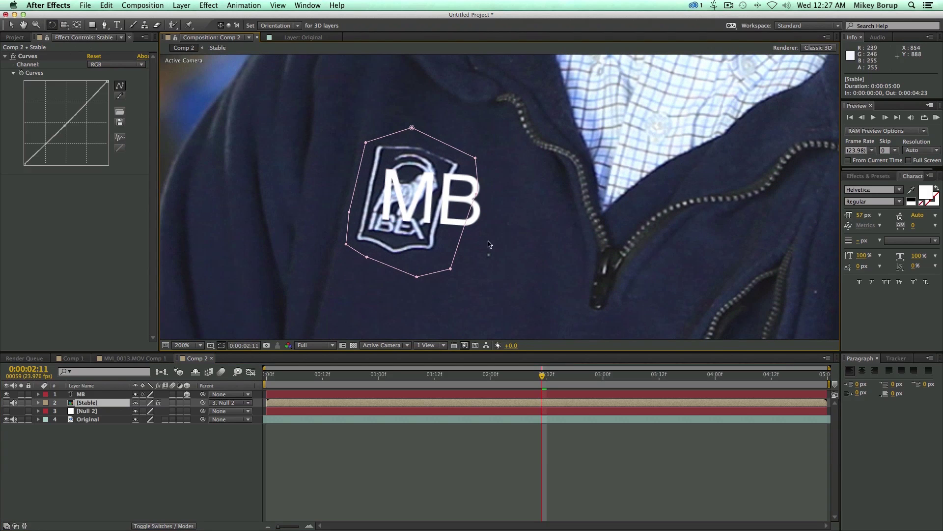
Step: Set the MB text fill to white using the Character panel eyedropper
left_click(305, 395)
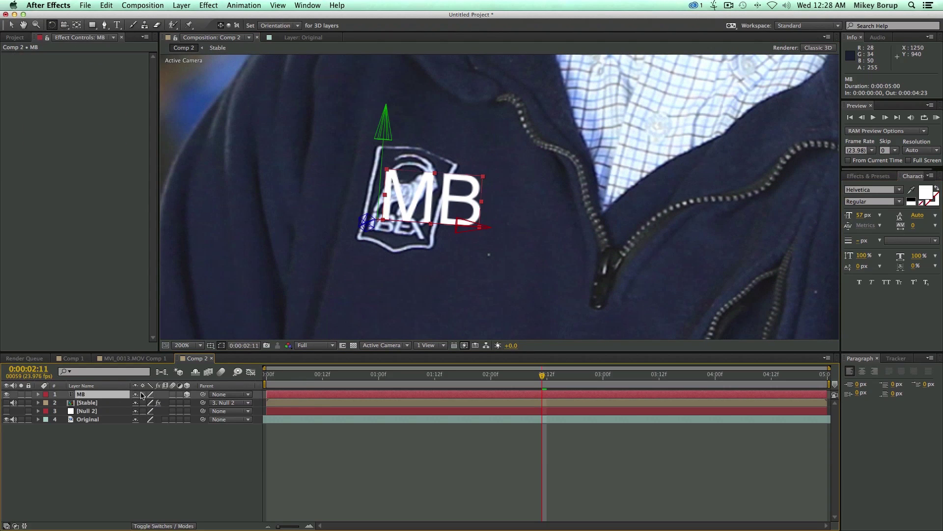
left_click(117, 25)
left_click(912, 191)
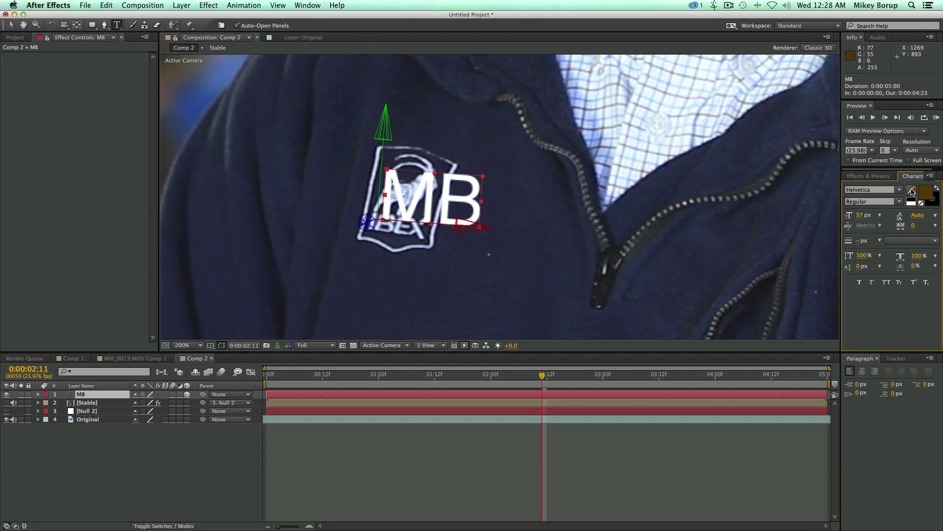
left_click(414, 189)
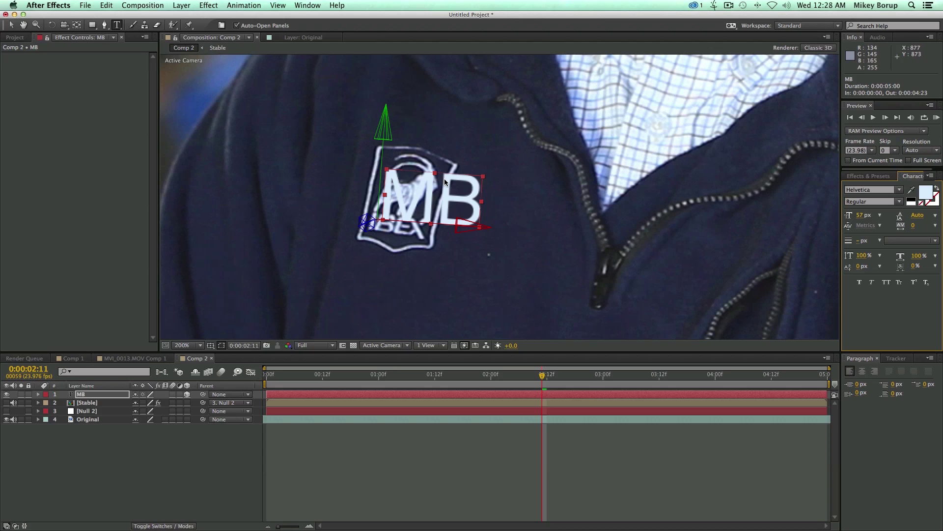
Step: Turn off the Stable layer's visibility and zoom to 400%
left_click(6, 403)
left_click(13, 25)
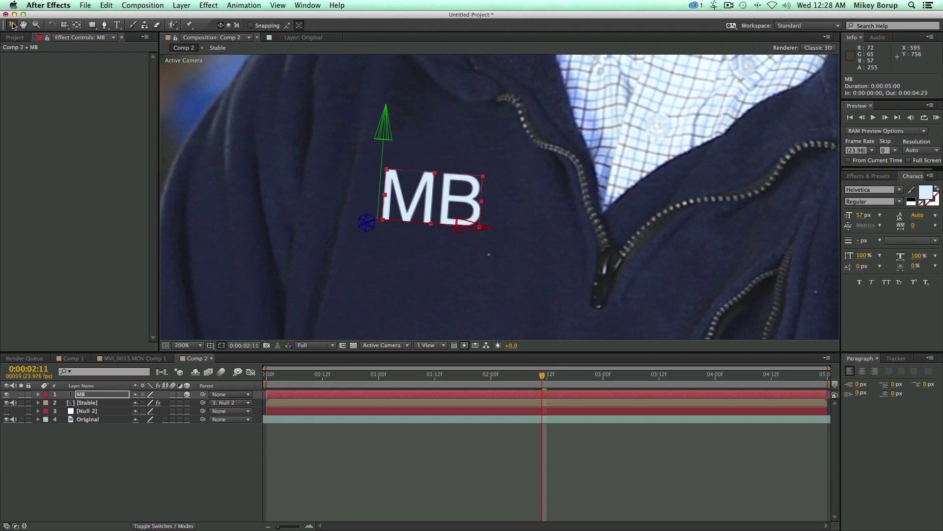
key("period")
left_click(352, 509)
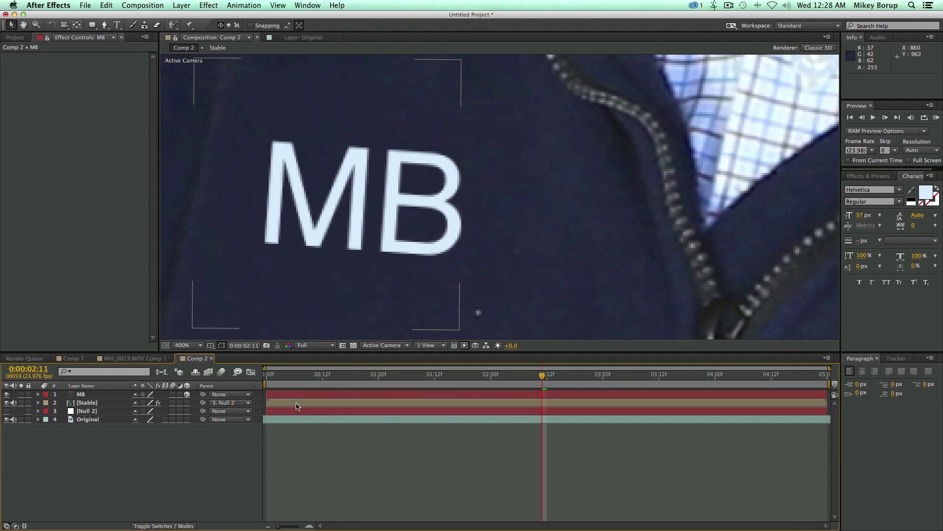
Step: Apply the Venetian Blinds transition effect to the MB text layer
left_click(373, 206)
left_click(209, 5)
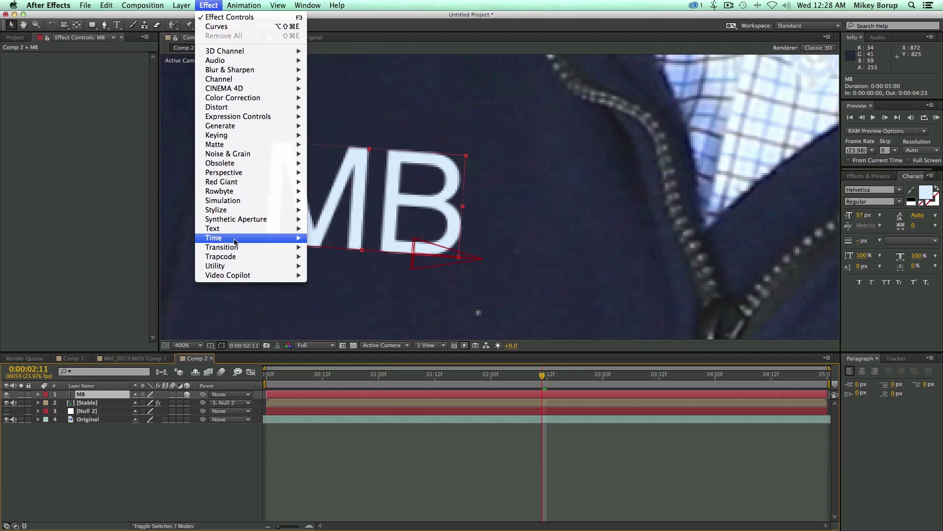
mouse_move(233, 249)
left_click(377, 399)
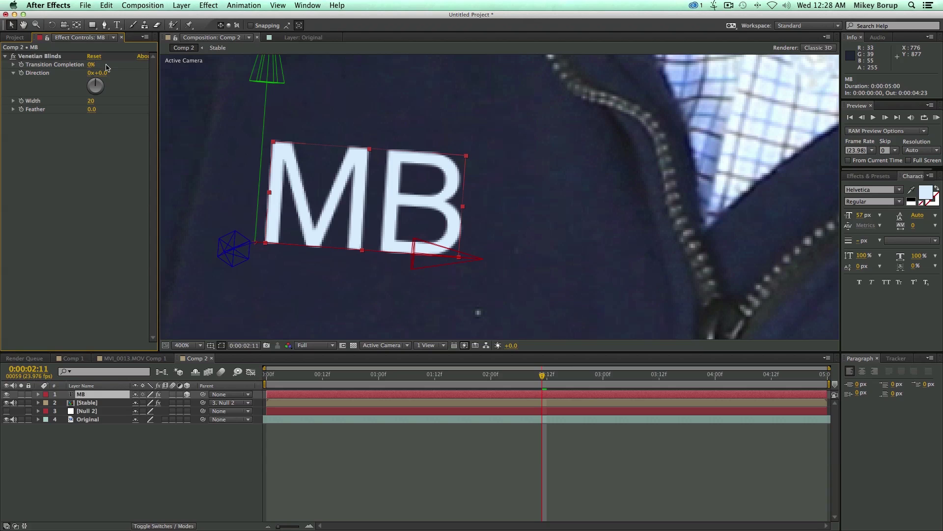
Step: Set Venetian Blinds to 10% completion, width 2 and direction 94°
left_click_drag(91, 66, 96, 66)
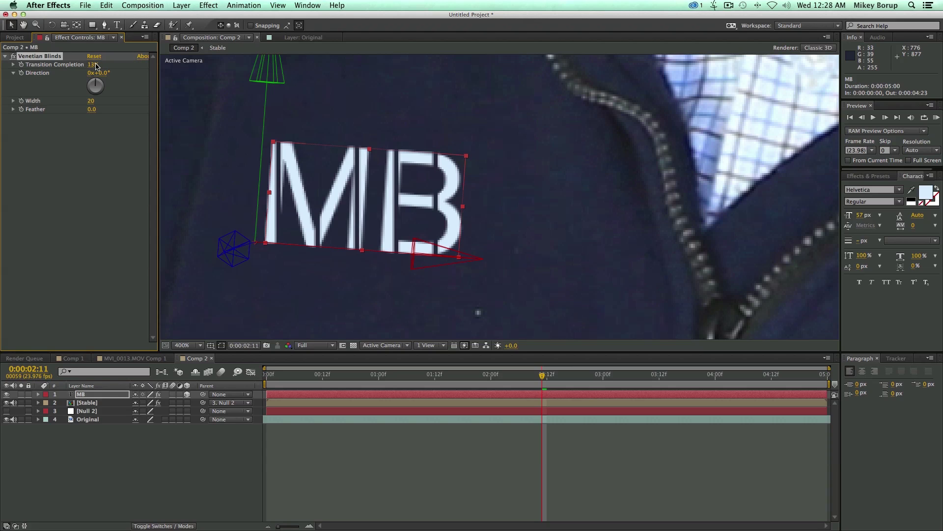
left_click(92, 102)
key("Return")
left_click(104, 74)
type("98")
key("Return")
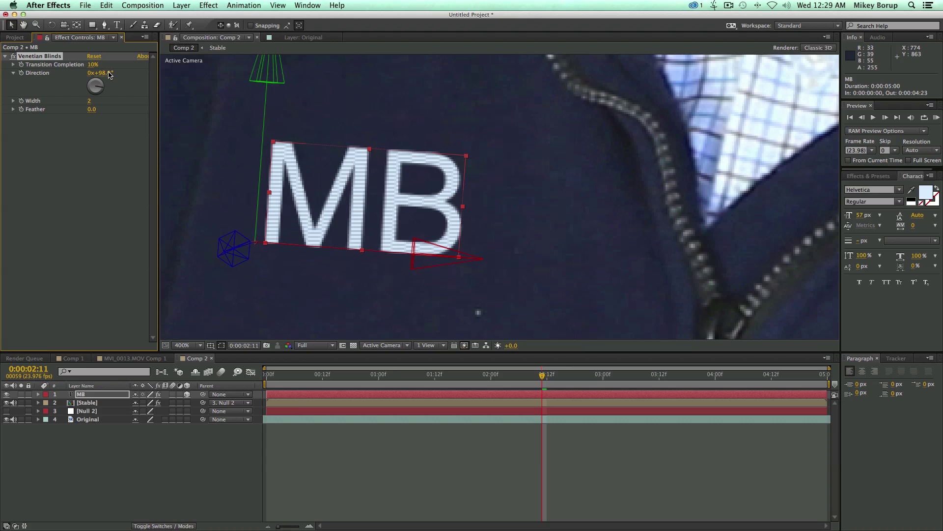
left_click_drag(106, 75, 105, 75)
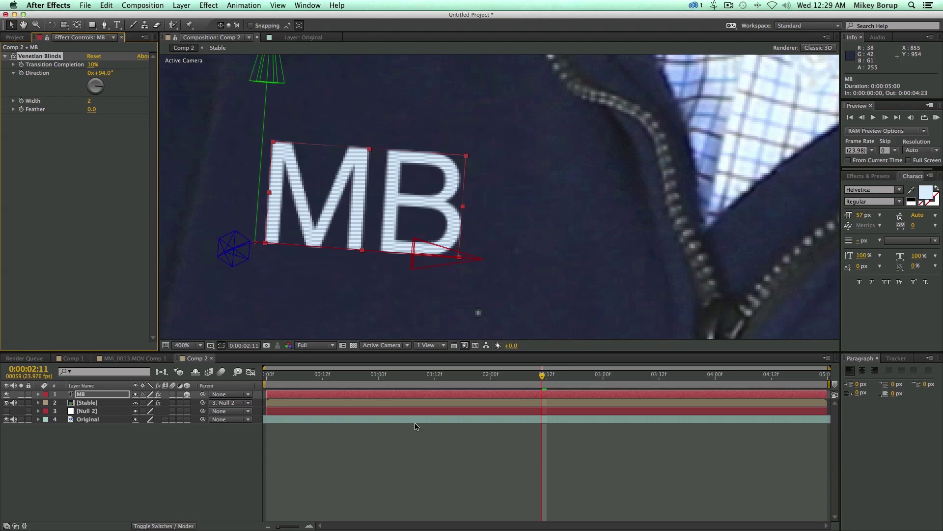
Step: Zoom in to inspect the stripes, then collapse the Venetian Blinds effect
left_click(432, 450)
key("comma")
key("comma")
key("period")
key("period")
key("period")
key("period")
key("period")
key("period")
key("comma")
key("comma")
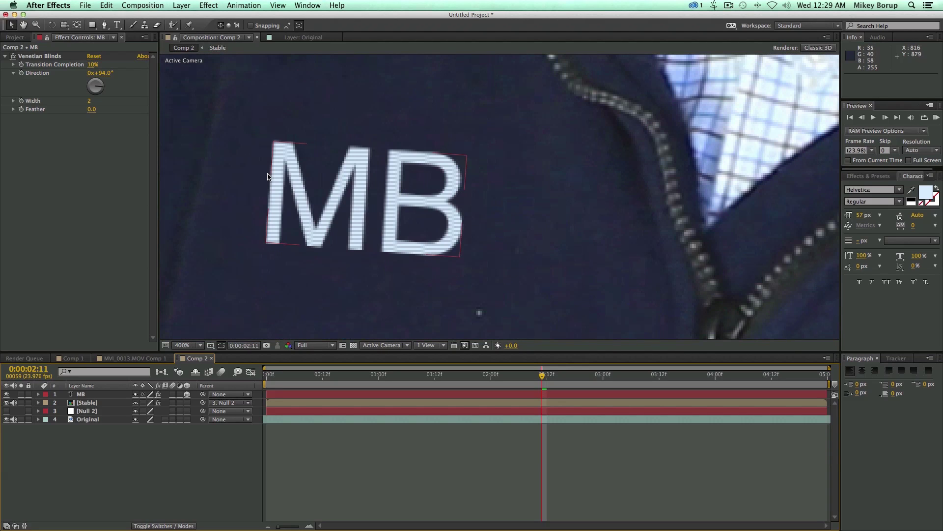
left_click(5, 57)
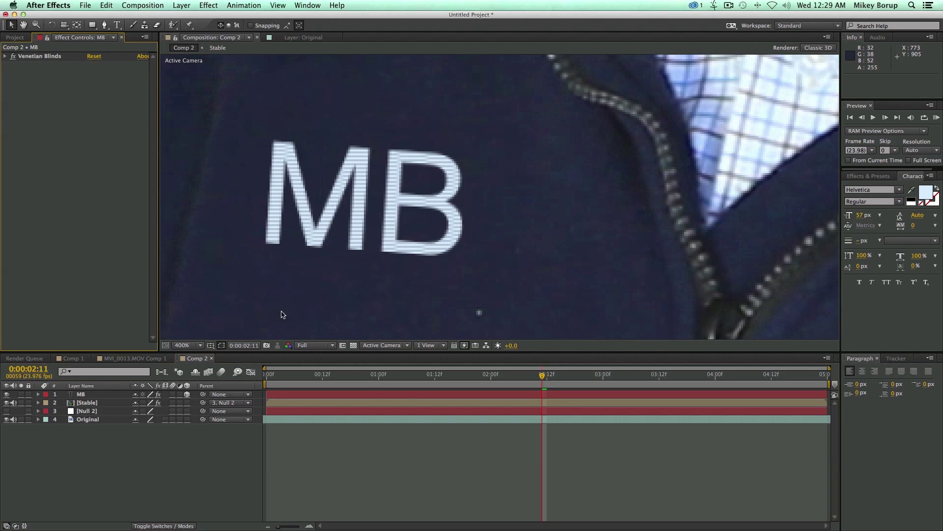
left_click(408, 397)
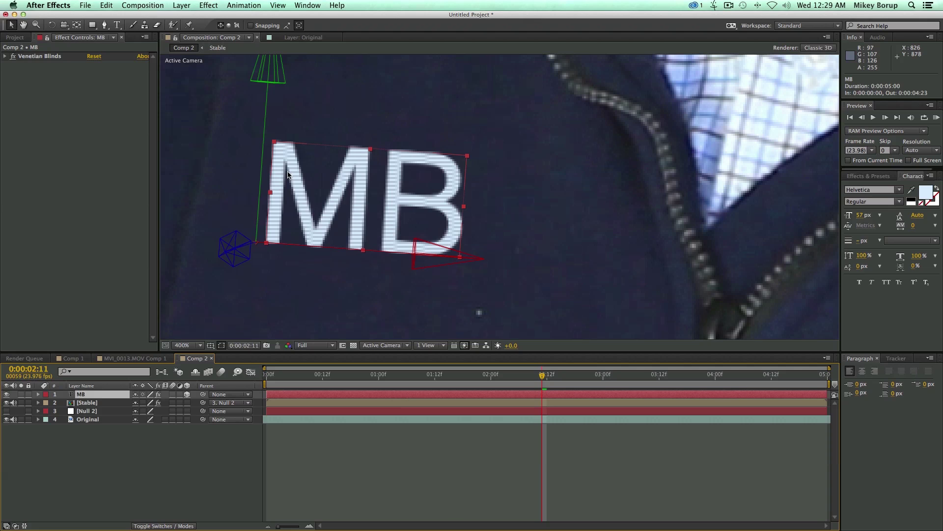
Step: Add Roughen Edges to MB with Scale 10 and Border 2
left_click(207, 4)
mouse_move(263, 213)
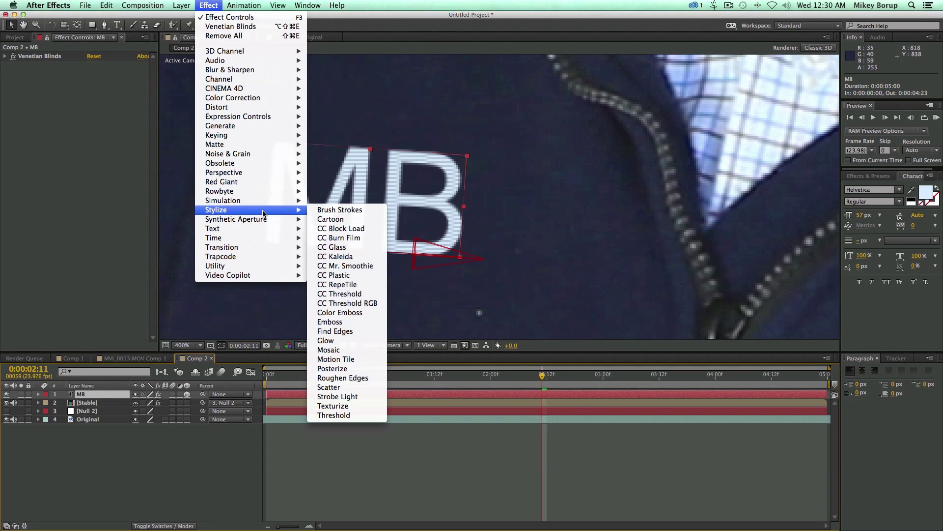
left_click(361, 378)
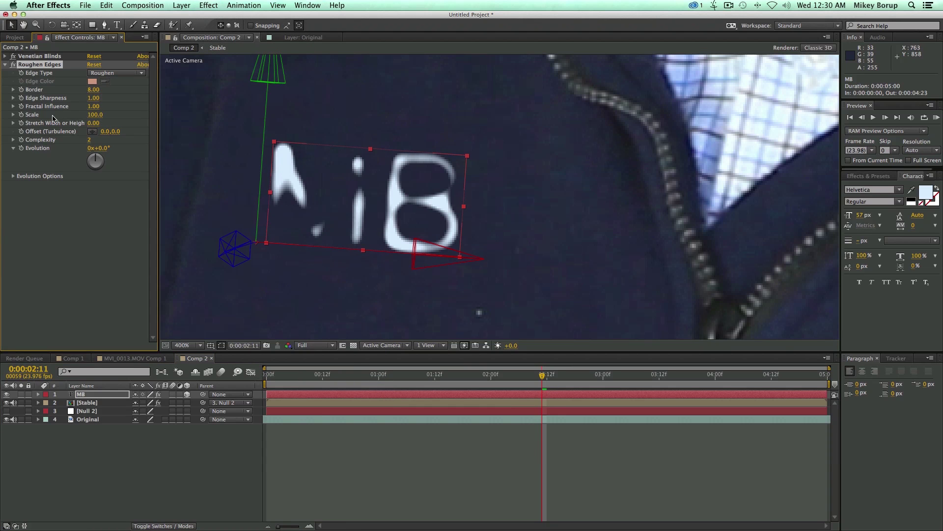
left_click_drag(97, 119, 87, 117)
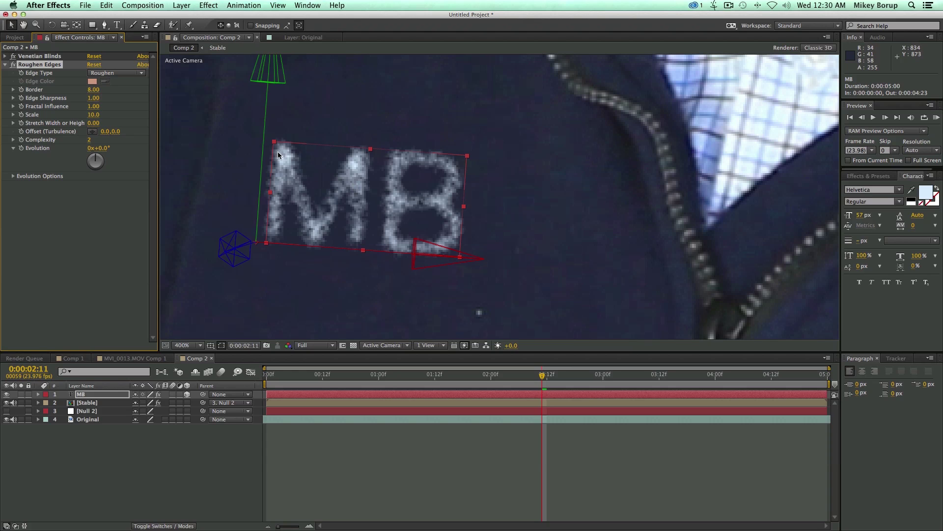
left_click_drag(92, 92, 43, 91)
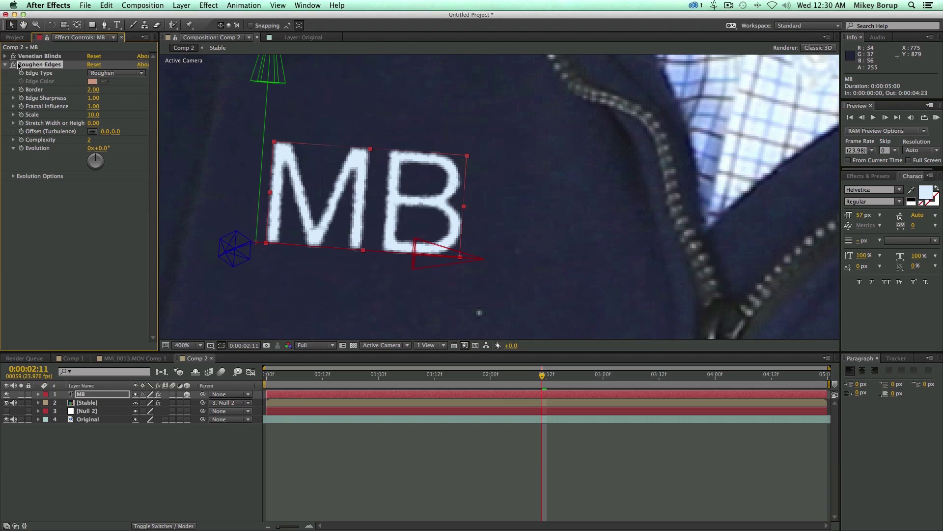
Step: Move Venetian Blinds below Roughen Edges and check the striped, roughened letters
left_click(6, 64)
left_click_drag(37, 59, 29, 95)
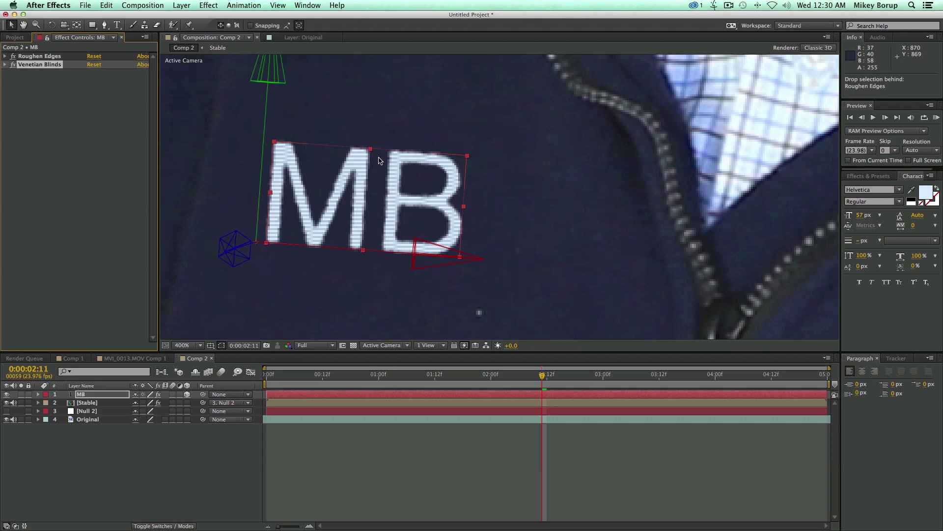
left_click(398, 457)
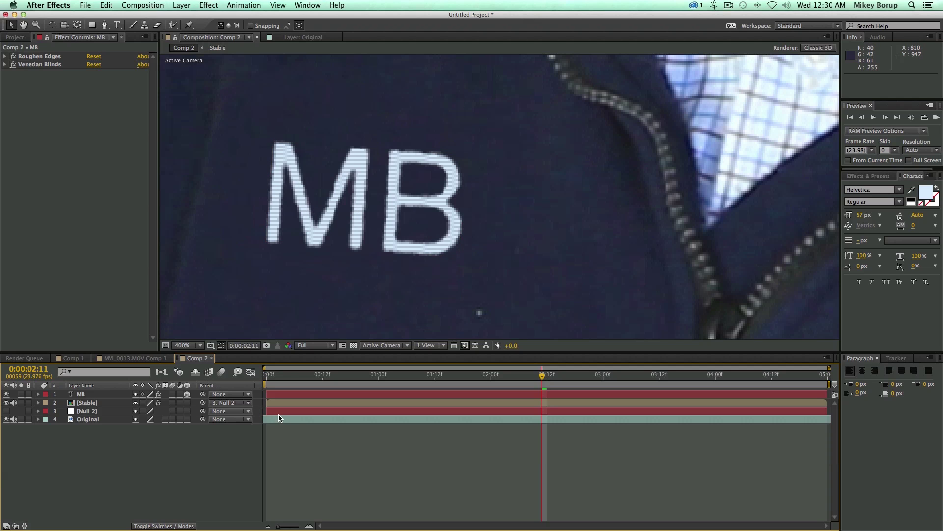
scroll(316, 202, "down", 6)
scroll(316, 201, "up", 2)
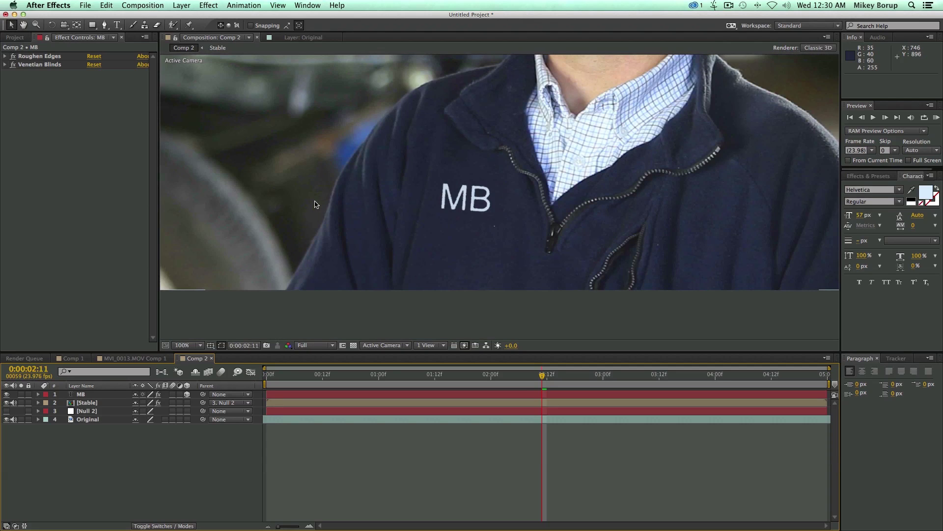
scroll(417, 234, "up", 4)
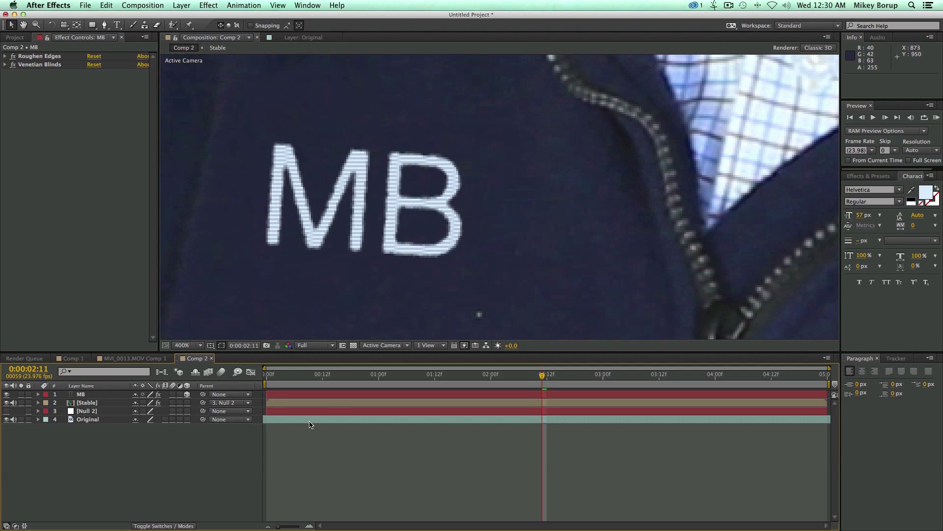
left_click(291, 396)
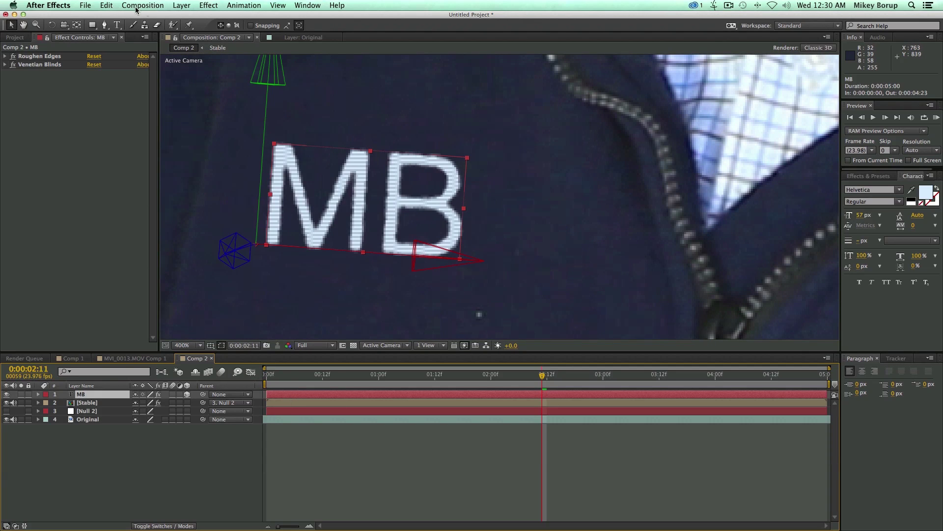
Step: Add a Bevel and Emboss layer style to MB with Chisel Hard technique
left_click(175, 10)
mouse_move(202, 233)
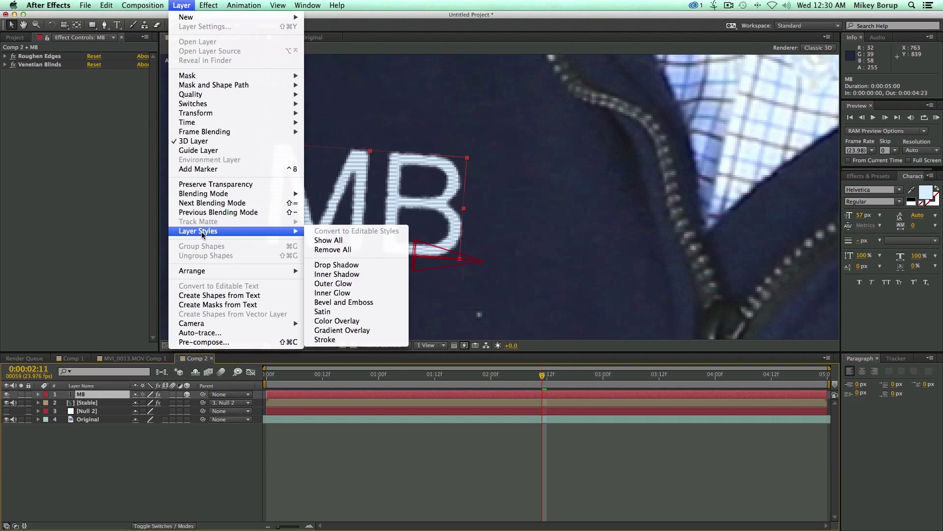
left_click(344, 302)
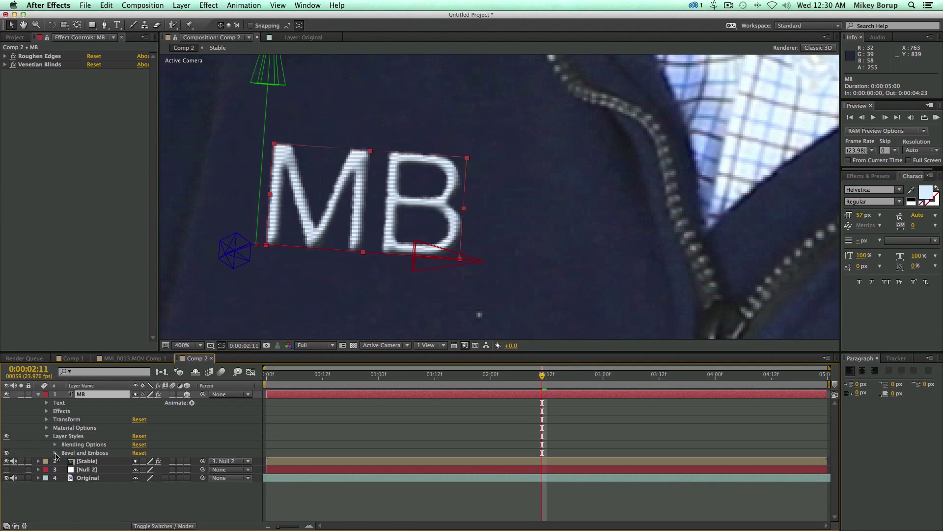
left_click(55, 453)
left_click(173, 411)
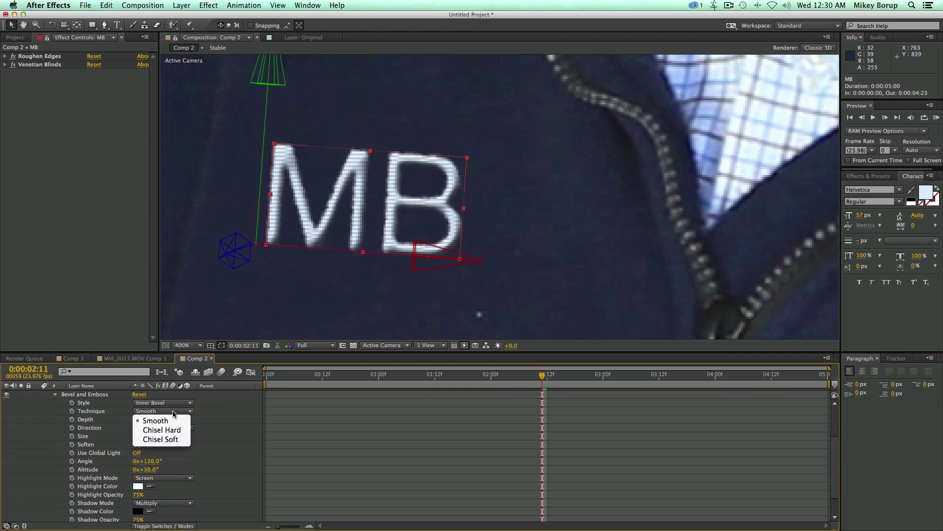
left_click(179, 430)
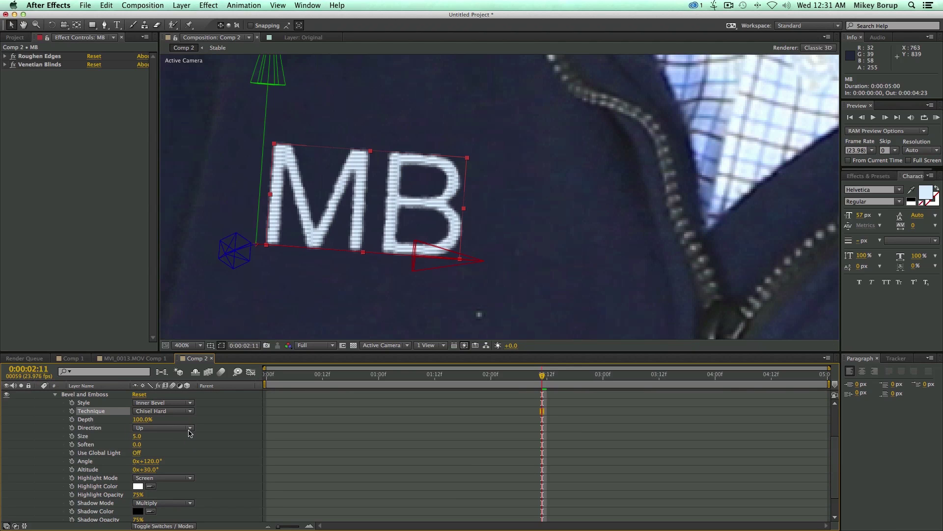
Step: Set the bevel size to 113 and depth to 182%, then preview it
left_click_drag(137, 437, 193, 441)
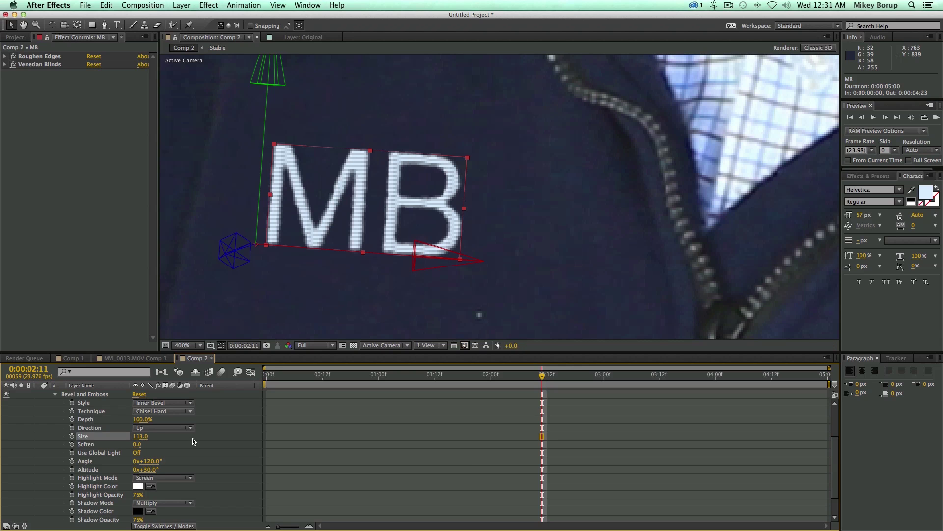
left_click_drag(142, 419, 184, 424)
left_click(386, 472)
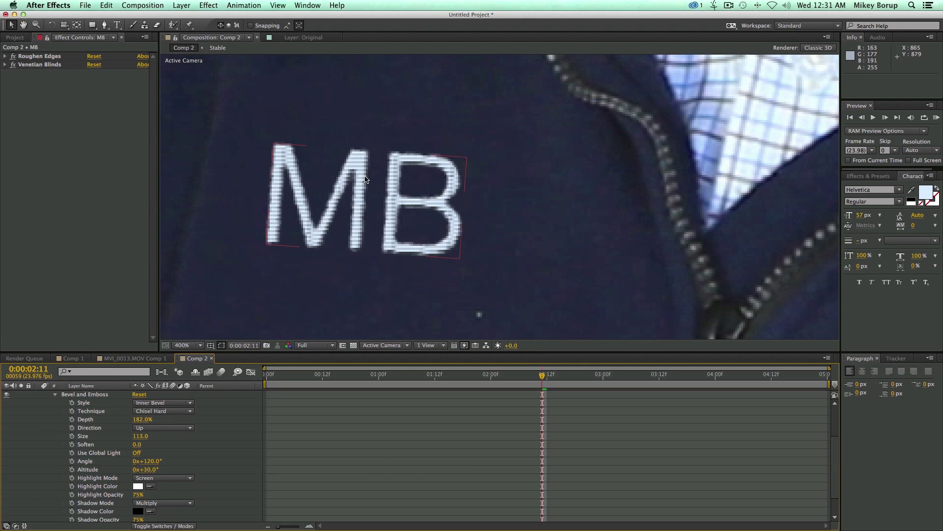
scroll(366, 180, "down", 4)
left_click(467, 196)
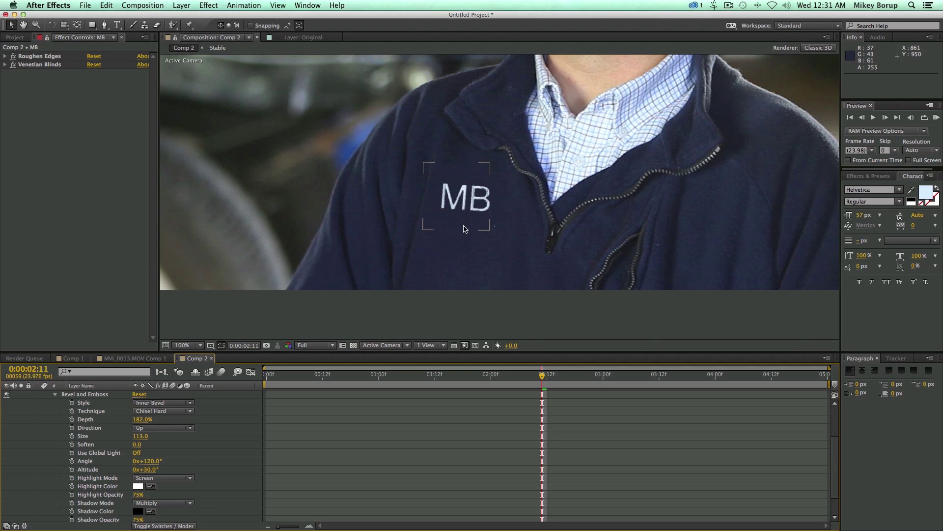
scroll(480, 230, "up", 5)
scroll(479, 230, "down", 1)
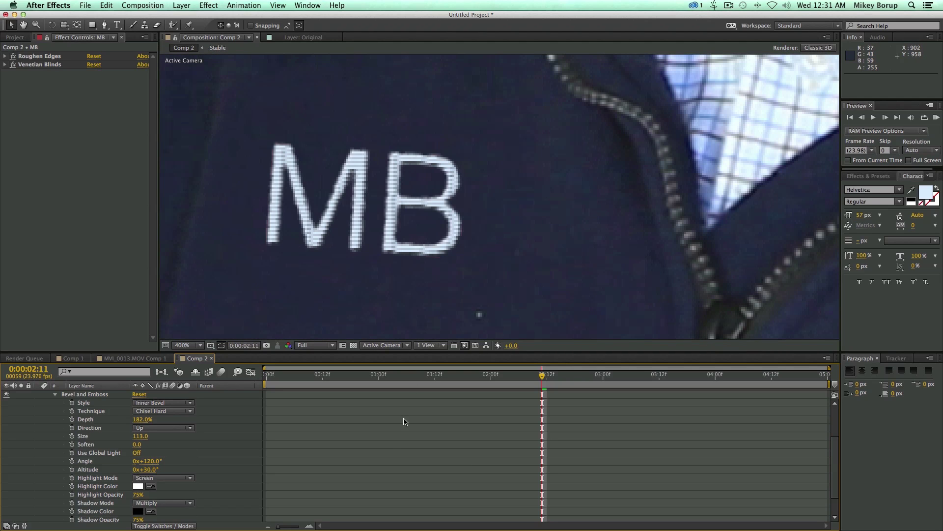
scroll(121, 420, "up", 2)
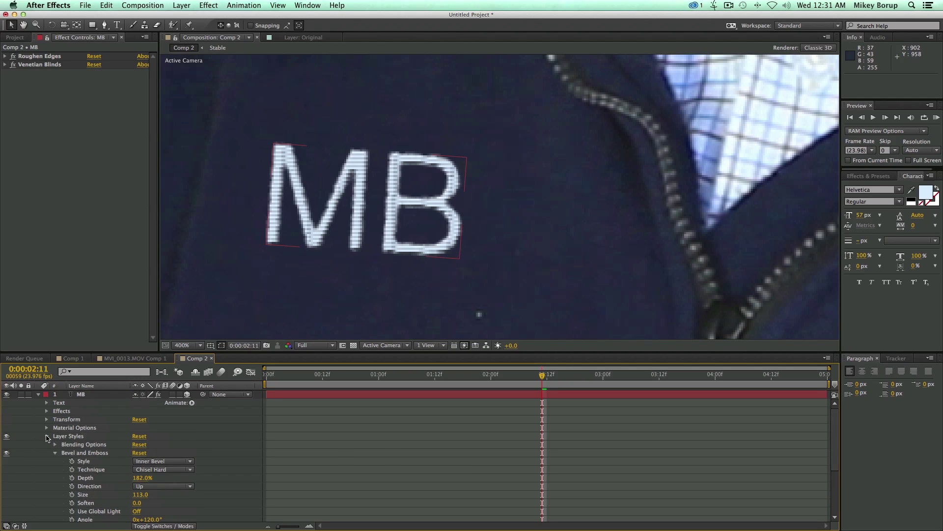
Step: Add a Drop Shadow layer style to the MB text layer
left_click(47, 435)
left_click(181, 5)
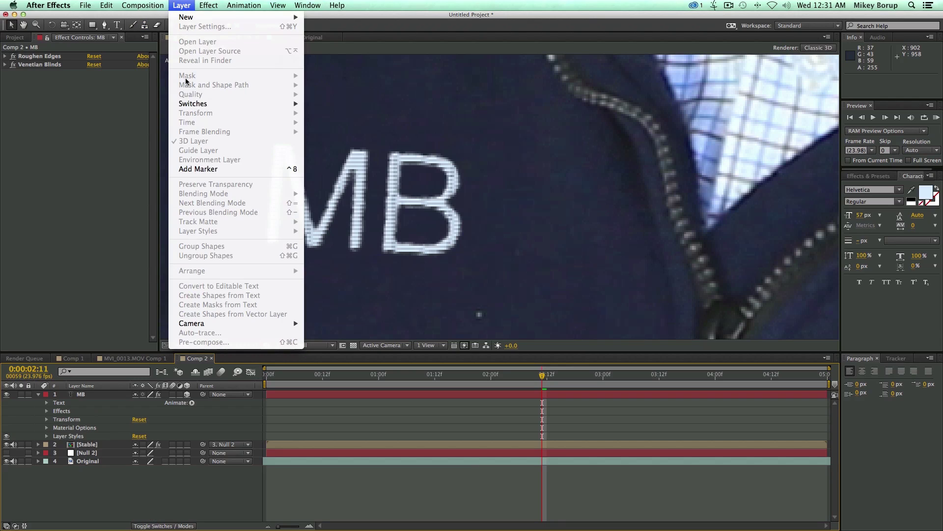
left_click(294, 423)
left_click(296, 397)
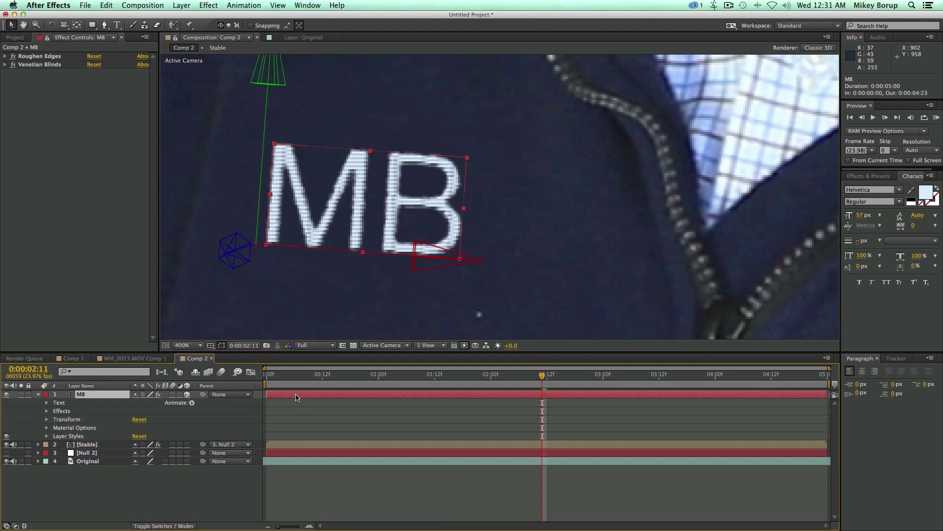
left_click(181, 6)
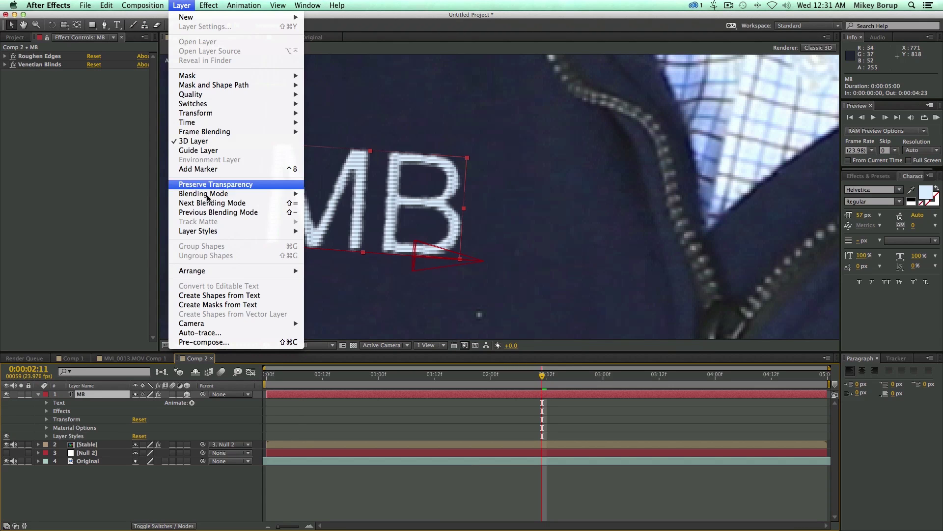
mouse_move(204, 232)
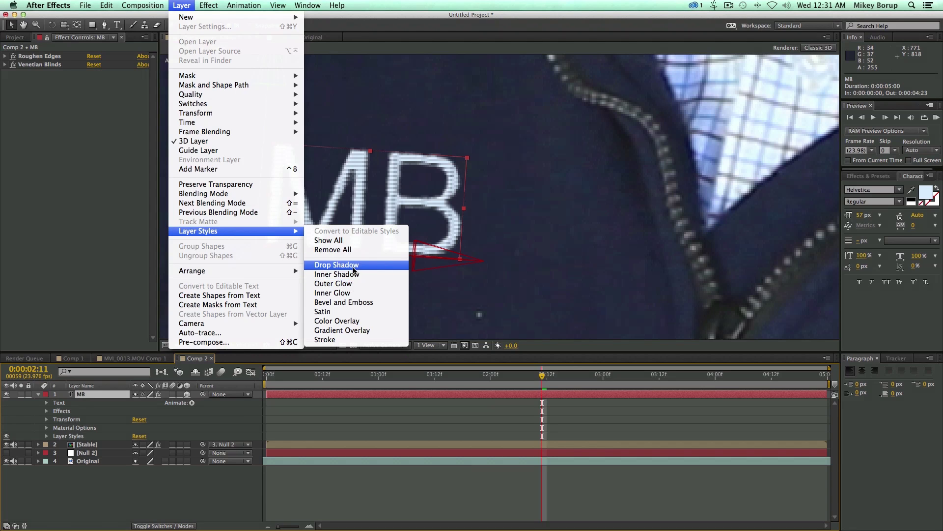
left_click(353, 268)
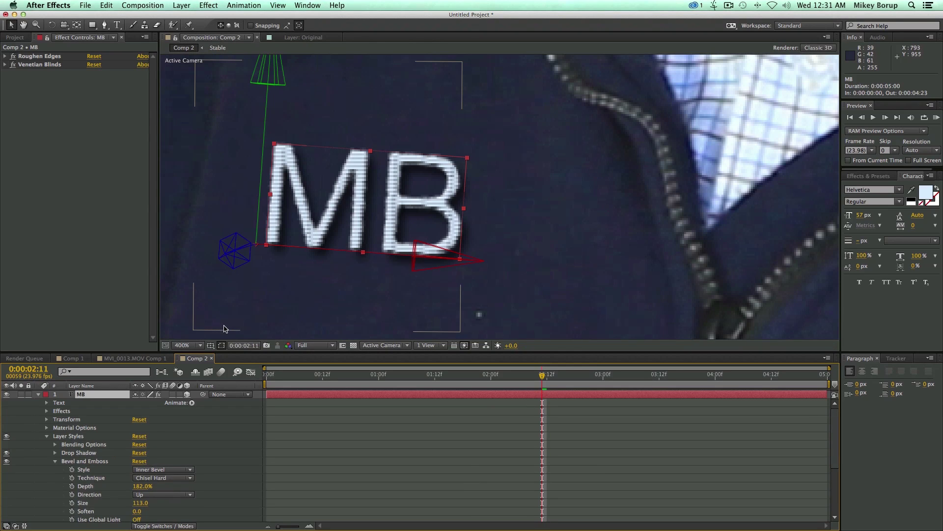
Step: Set the drop shadow angle to 71°, distance 0 and size 6
scroll(147, 437, "down", 1)
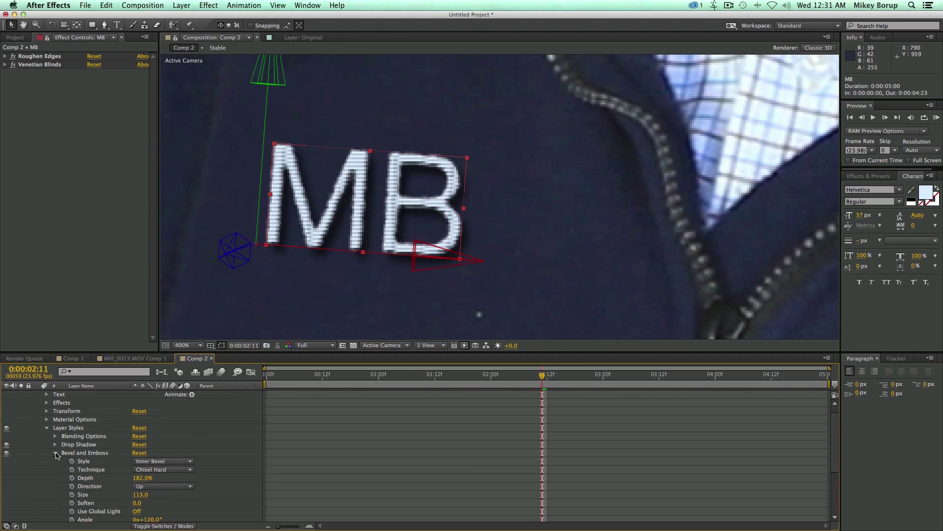
key("super+z")
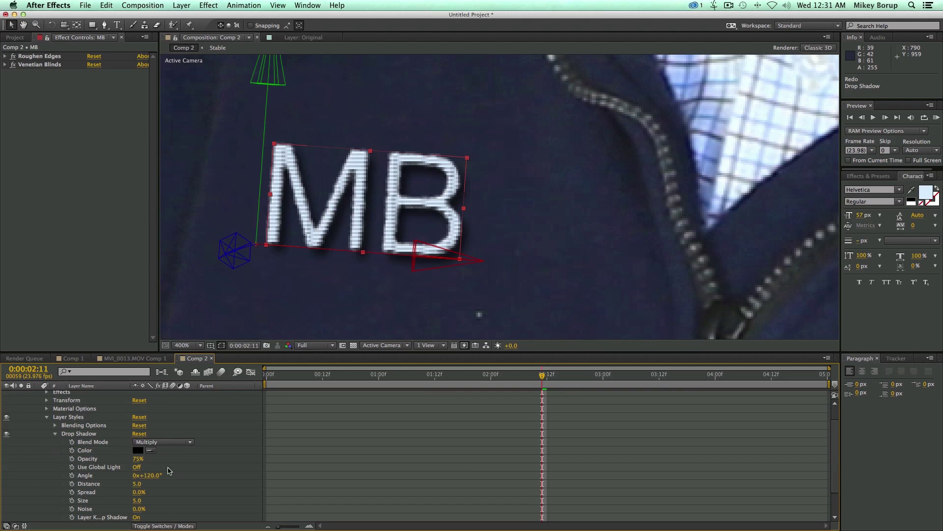
left_click_drag(150, 477, 130, 478)
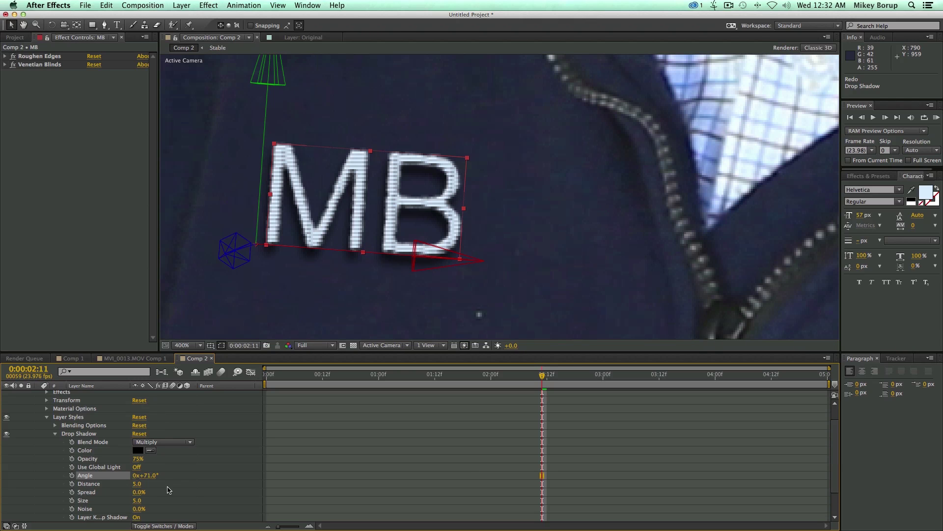
left_click_drag(137, 486, 109, 485)
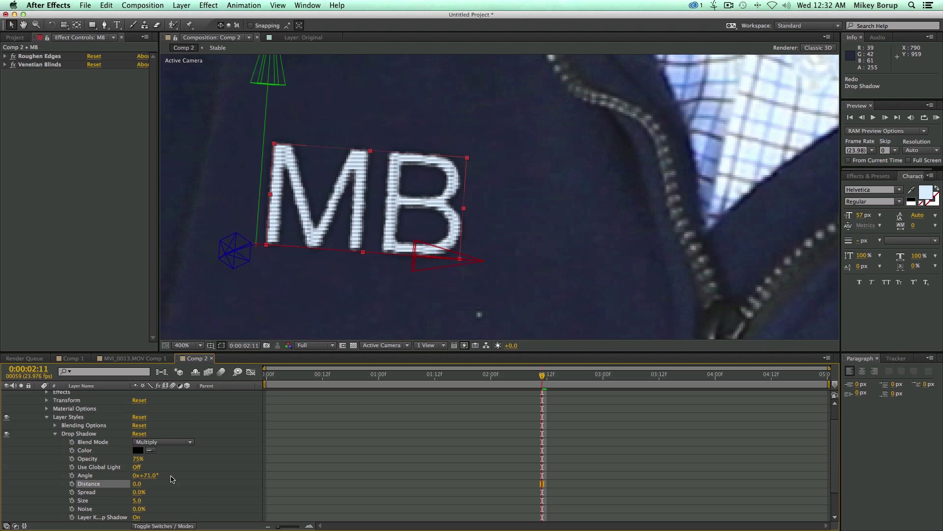
mouse_move(137, 501)
left_mouse_down()
mouse_move(145, 501)
mouse_move(136, 500)
left_mouse_up()
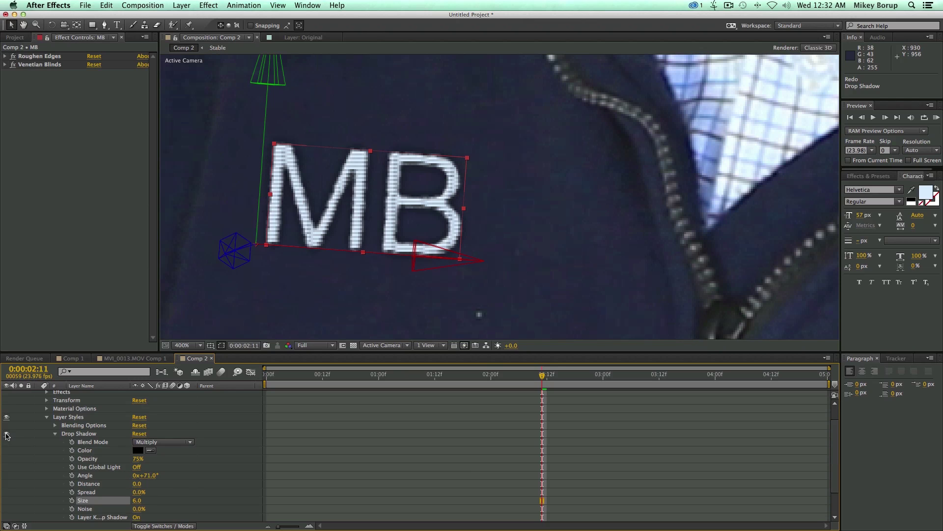
Step: Preview the shadowed MB text at 100% view size
left_click(368, 445)
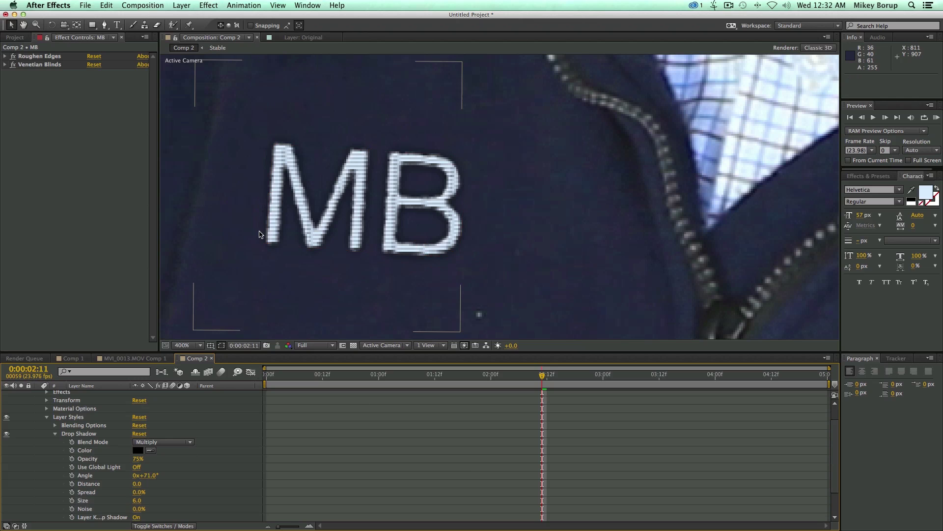
key("/")
left_click(427, 224)
scroll(432, 228, "up", 2)
Step: Collapse the MB layer and parent it to Null 2 via the pick-whip
scroll(413, 256, "down", 4)
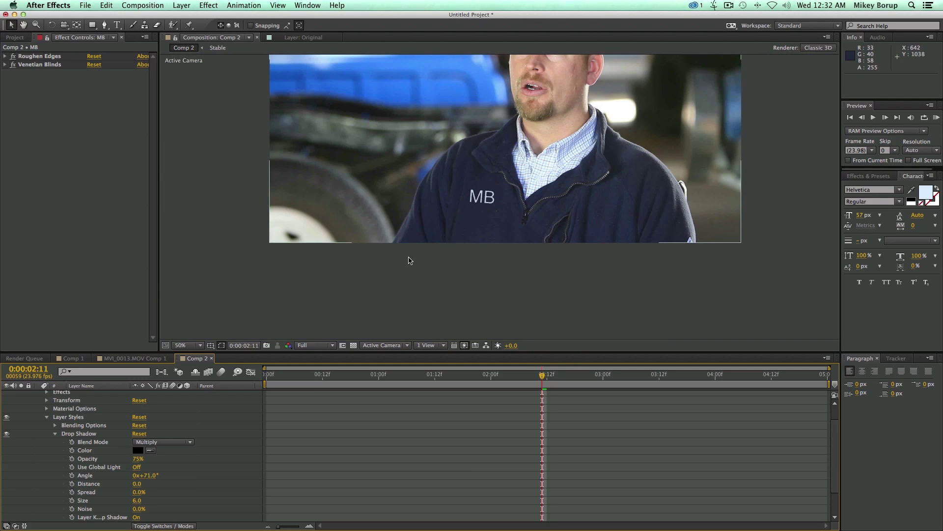
scroll(86, 407, "up", 3)
left_click(38, 395)
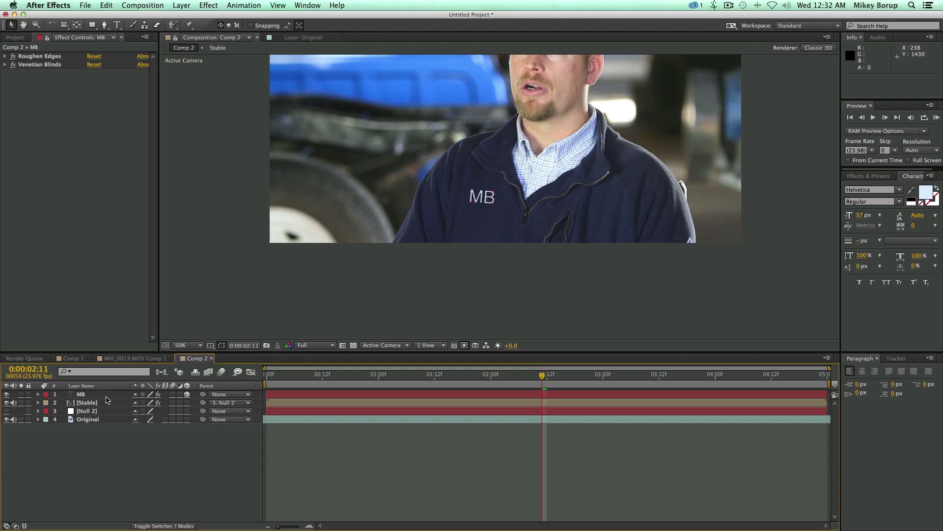
left_click(109, 397)
left_click_drag(204, 396, 85, 411)
Step: Move the playhead back to the start of the composition
left_click(408, 495)
left_click_drag(406, 380, 158, 377)
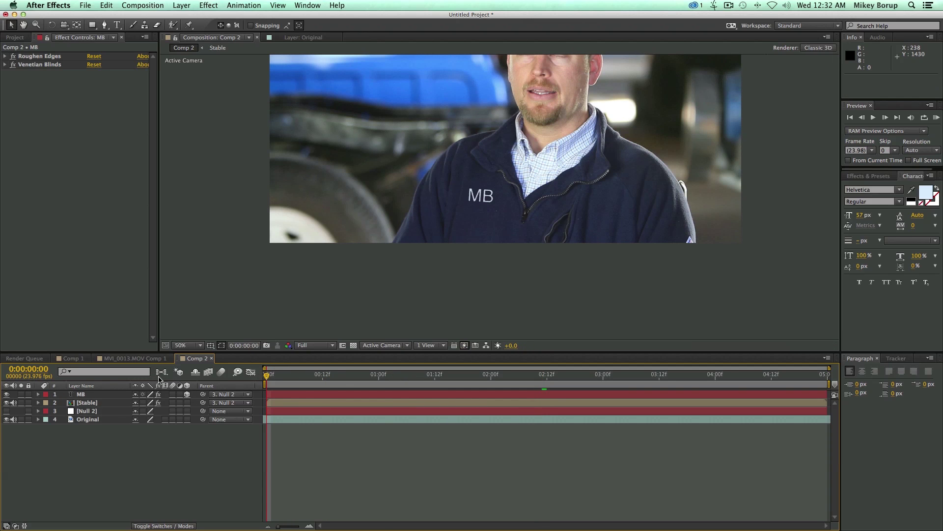
left_click(276, 376)
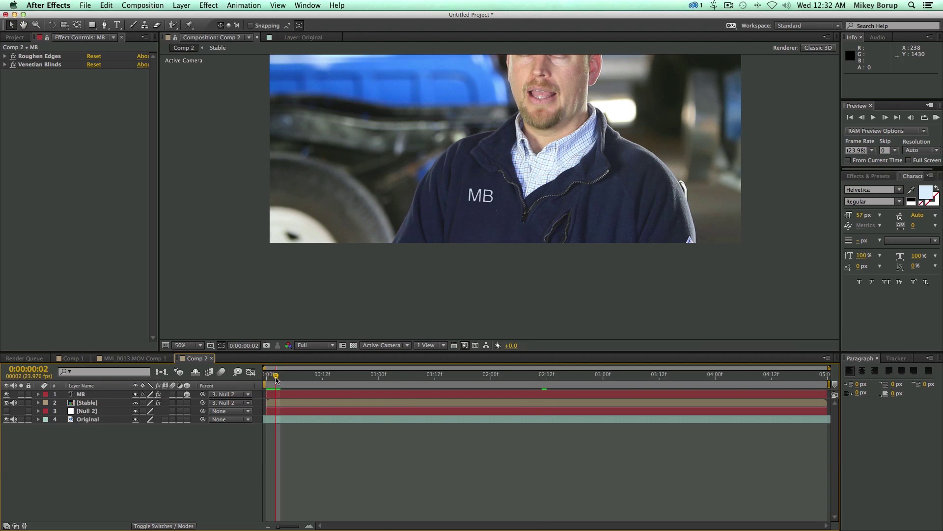
Step: Run a RAM preview of Comp 2 to watch the MB text track the jacket
key("KP_0")
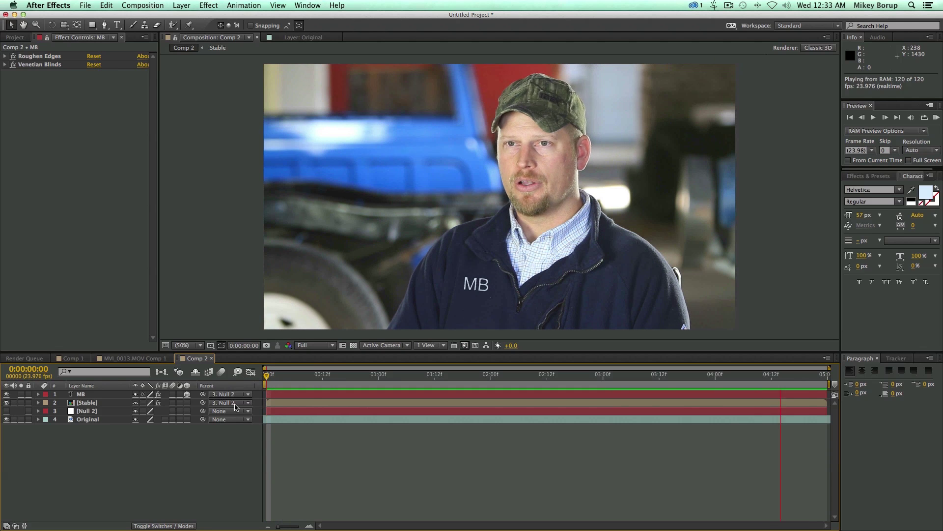